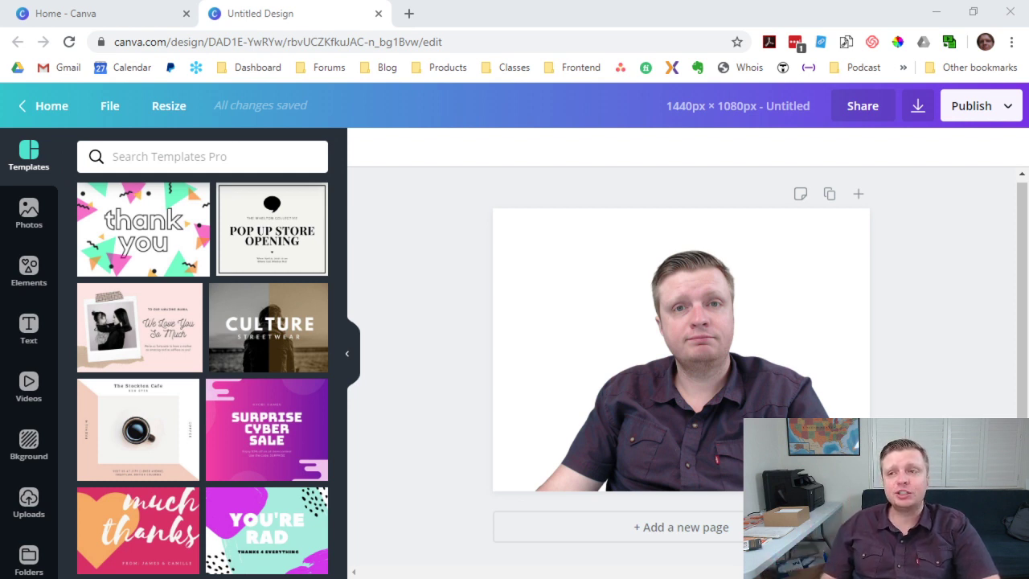
# - Close the finished design and Canva home tabs
pyautogui.click(378, 14)
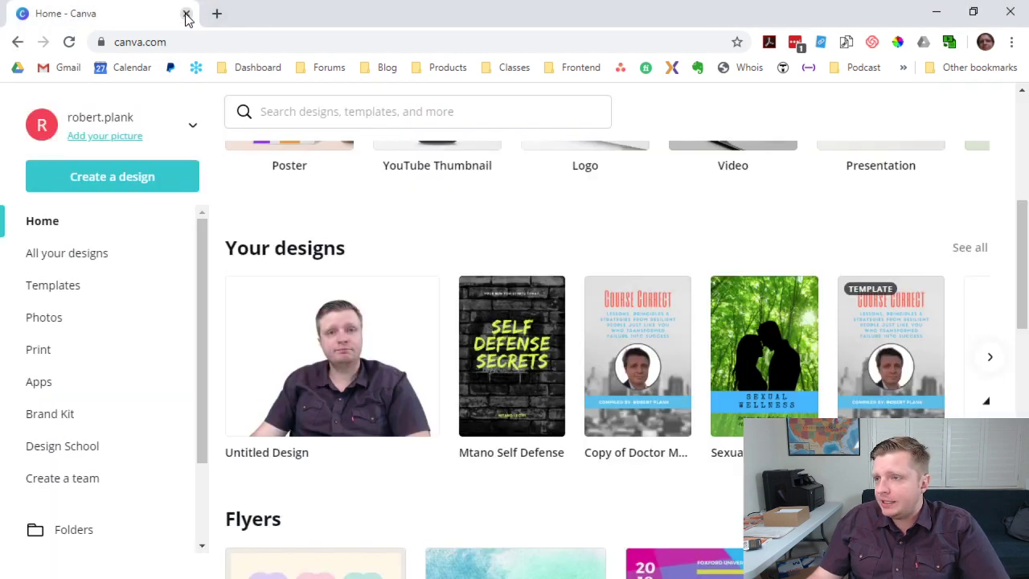
pyautogui.click(216, 13)
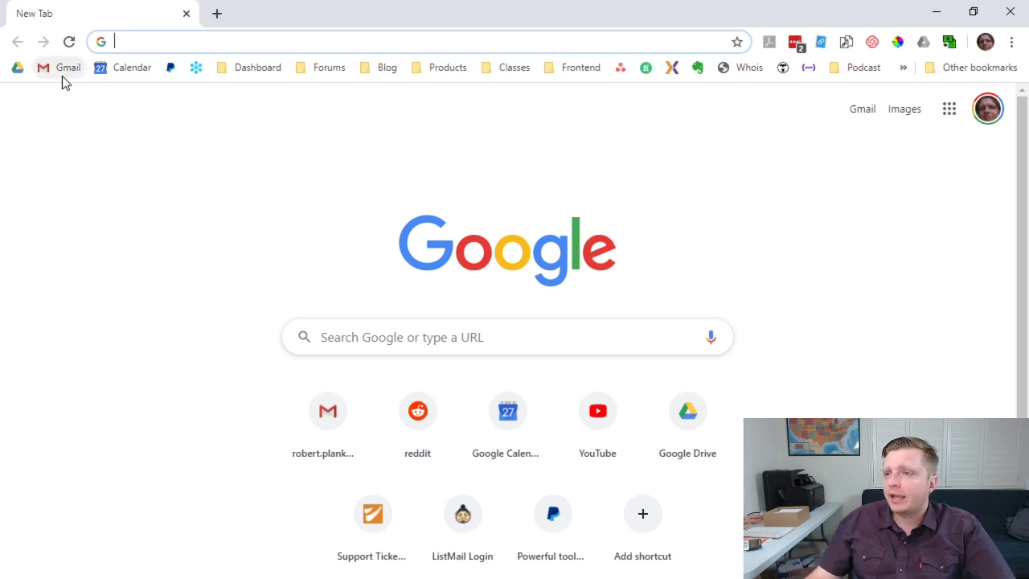
pyautogui.rightClick(171, 69)
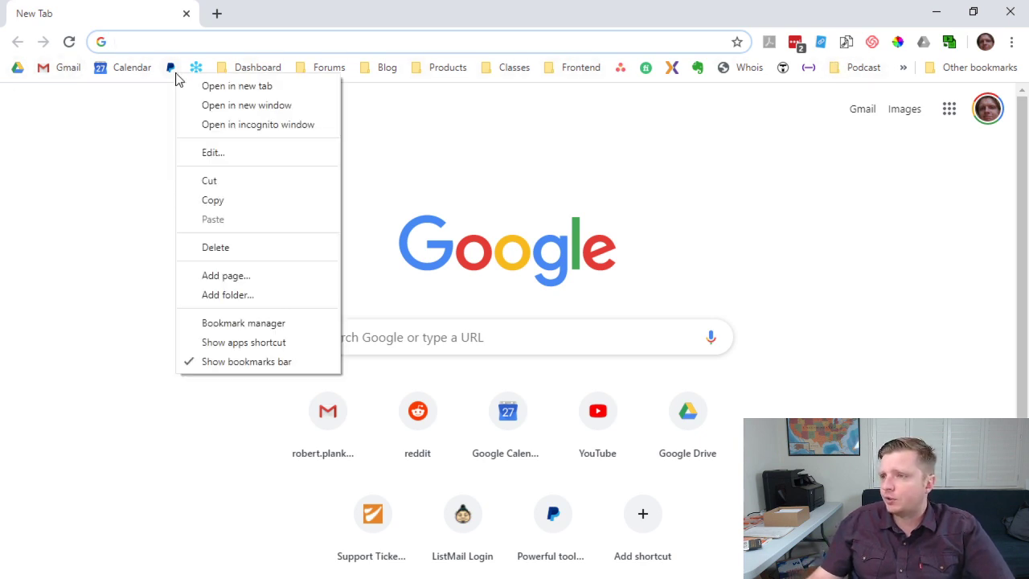
pyautogui.press('Escape')
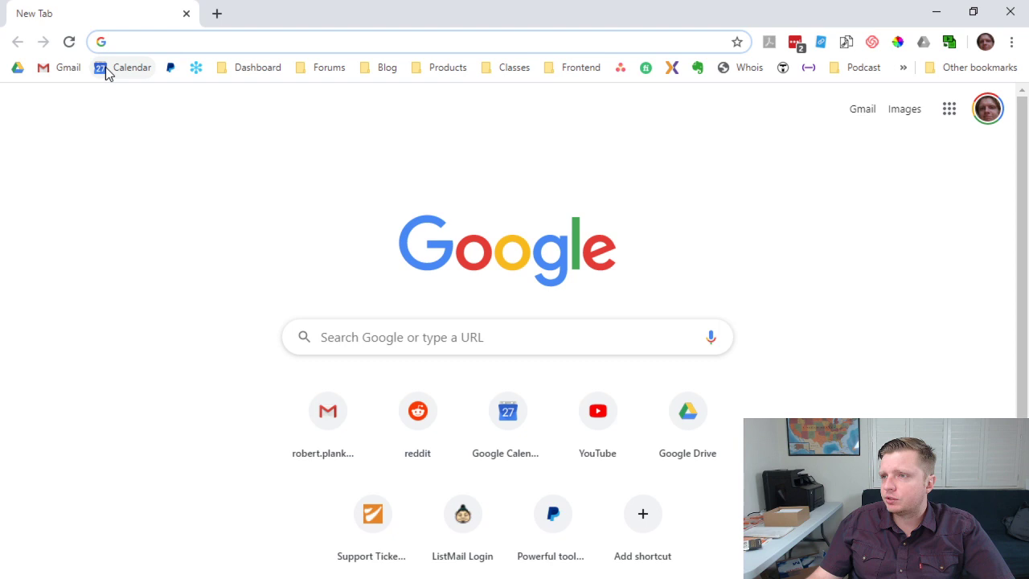
# - Enable 'Show apps shortcut' on the bookmarks bar and open Chrome's Apps page
pyautogui.rightClick(115, 69)
pyautogui.press('Escape')
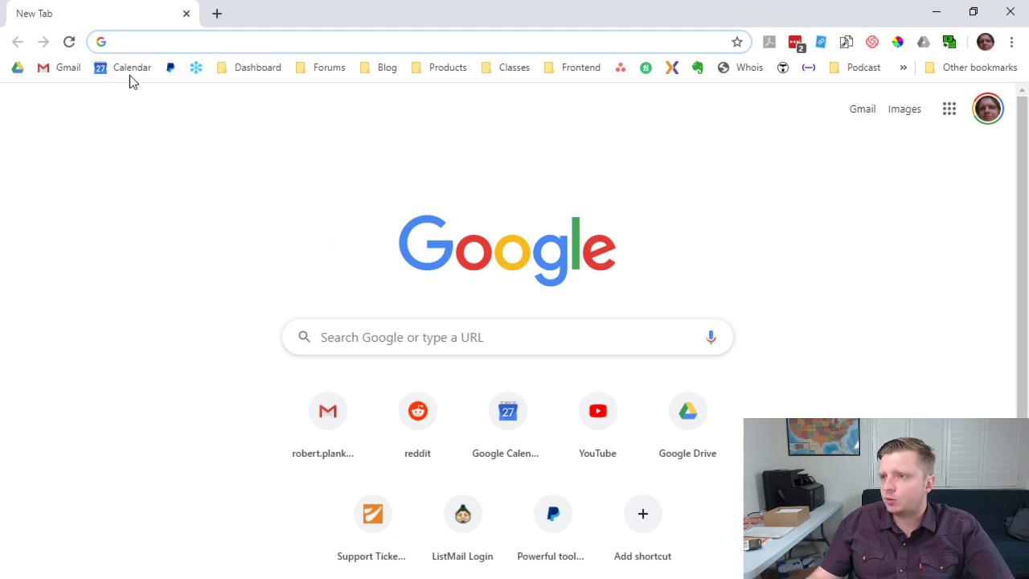
pyautogui.rightClick(131, 70)
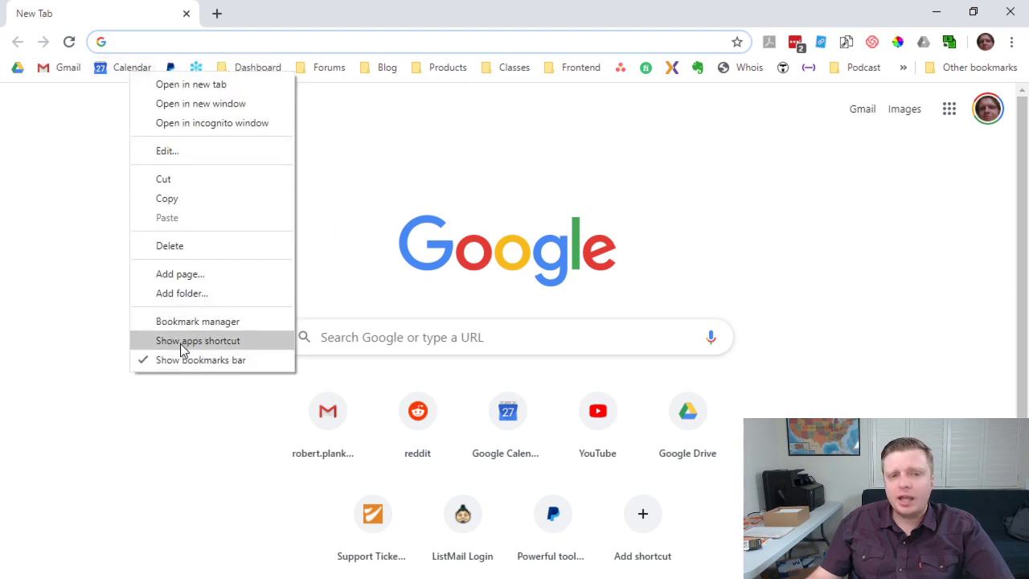
pyautogui.click(24, 95)
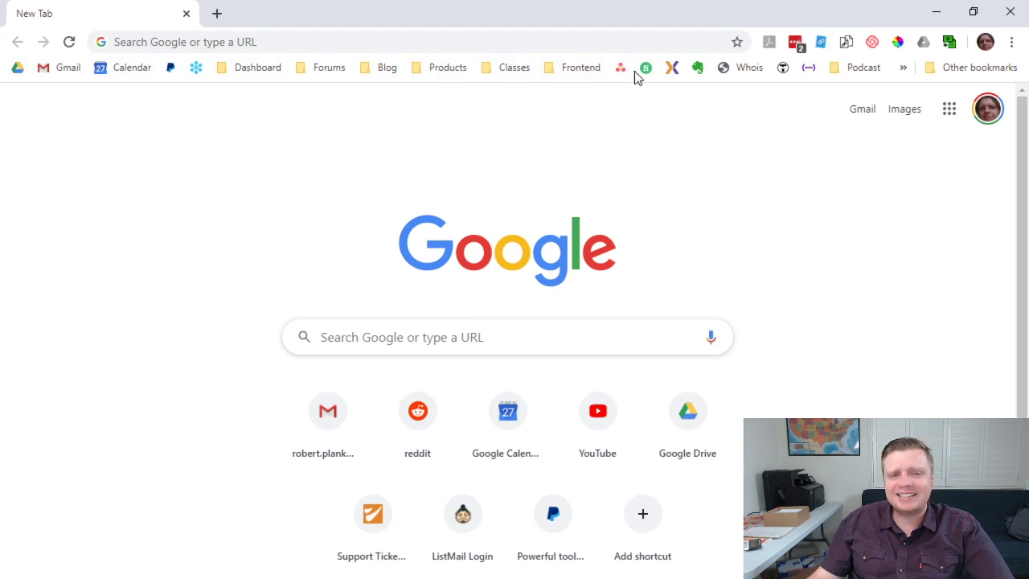
pyautogui.rightClick(44, 71)
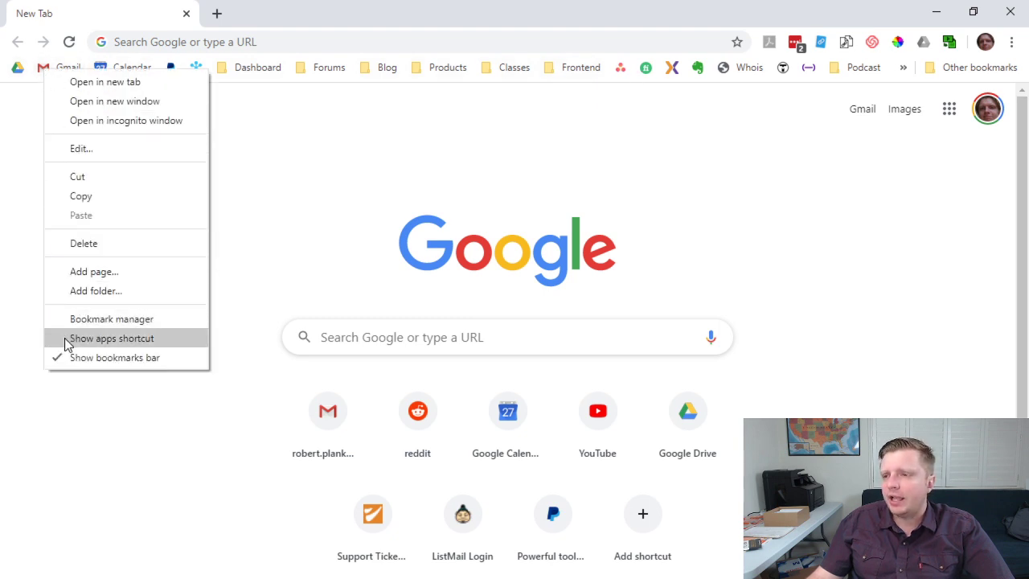
pyautogui.click(101, 339)
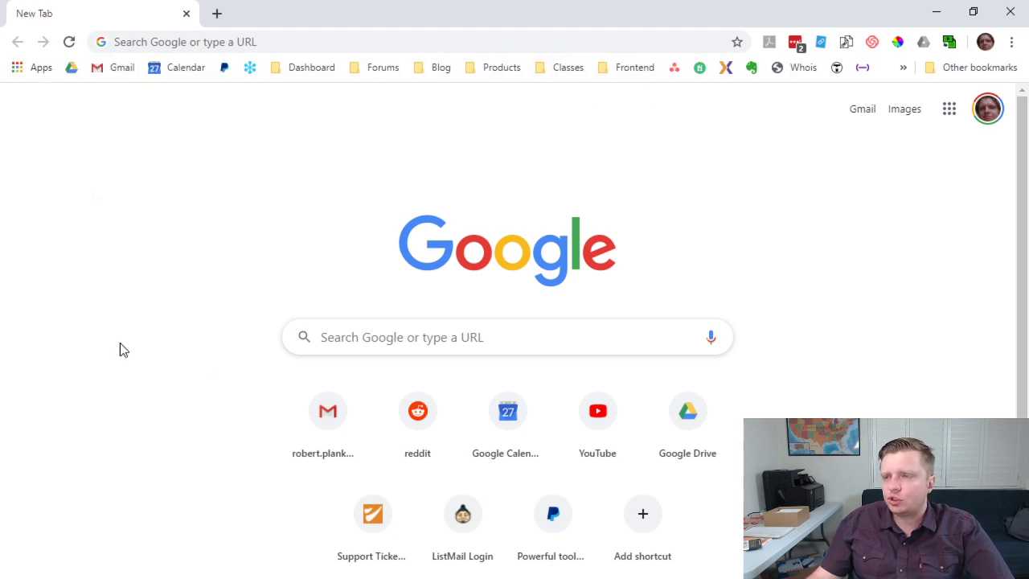
pyautogui.click(22, 69)
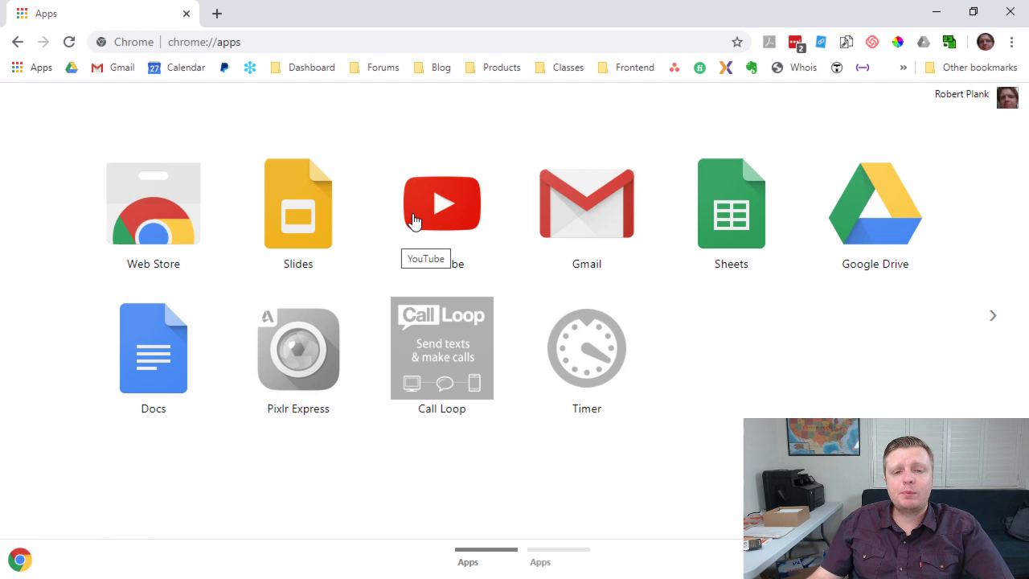
# - Search 'chrome app camera' and install the Web Store Camera app with Add to Chrome
pyautogui.click(373, 42)
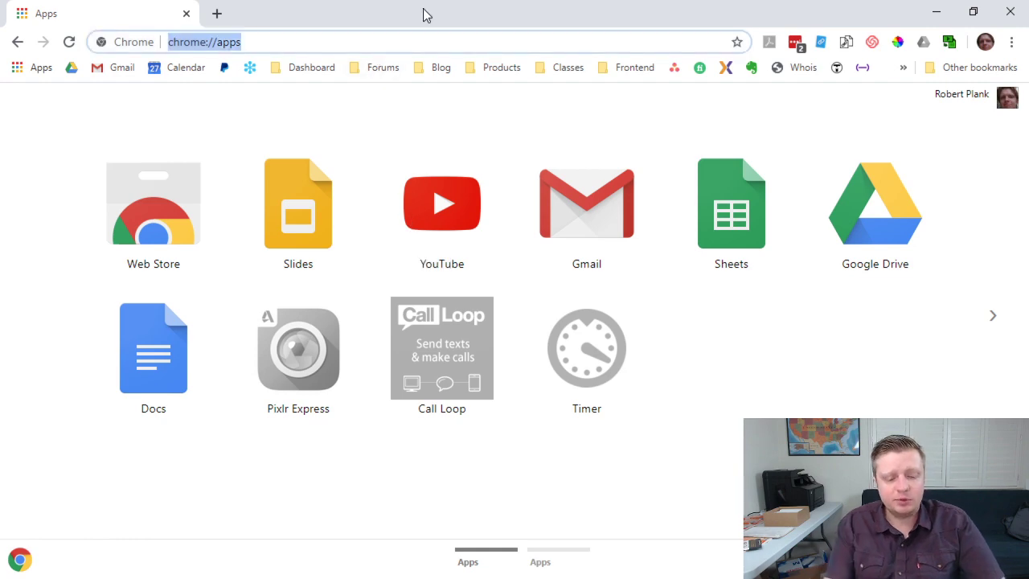
pyautogui.write('chrome app camera')
pyautogui.press('Return')
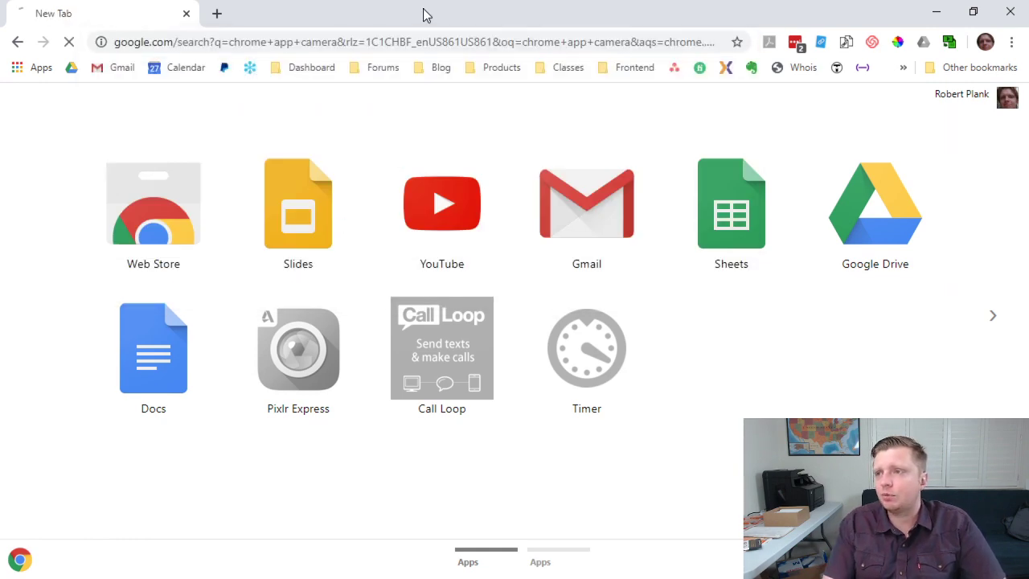
pyautogui.click(228, 252)
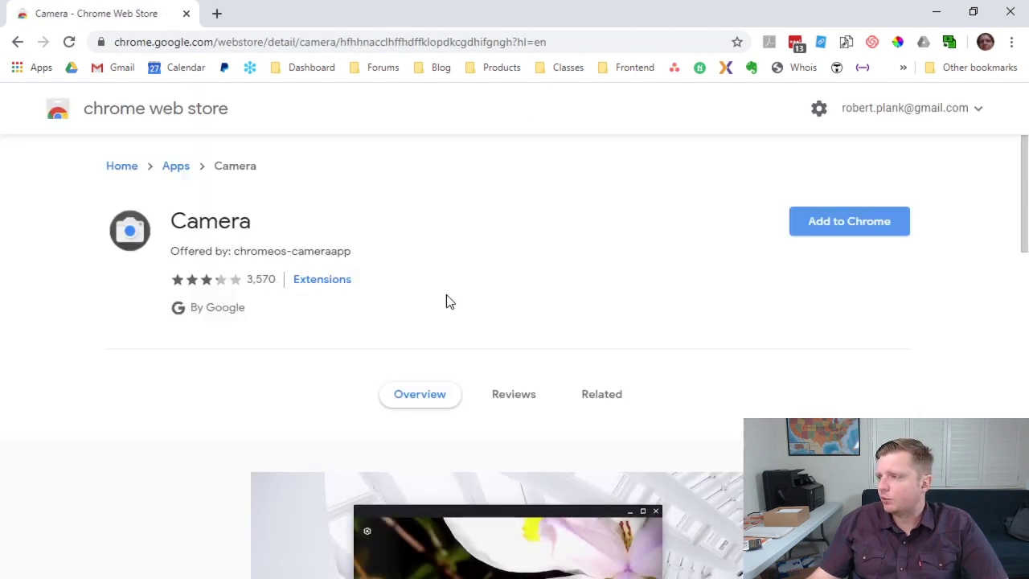
pyautogui.click(851, 227)
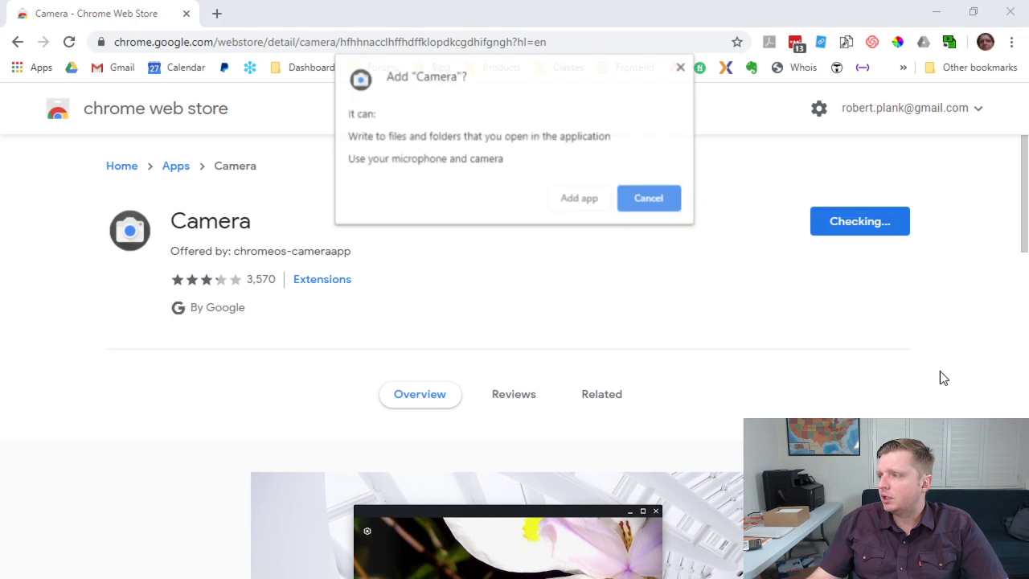
pyautogui.click(580, 201)
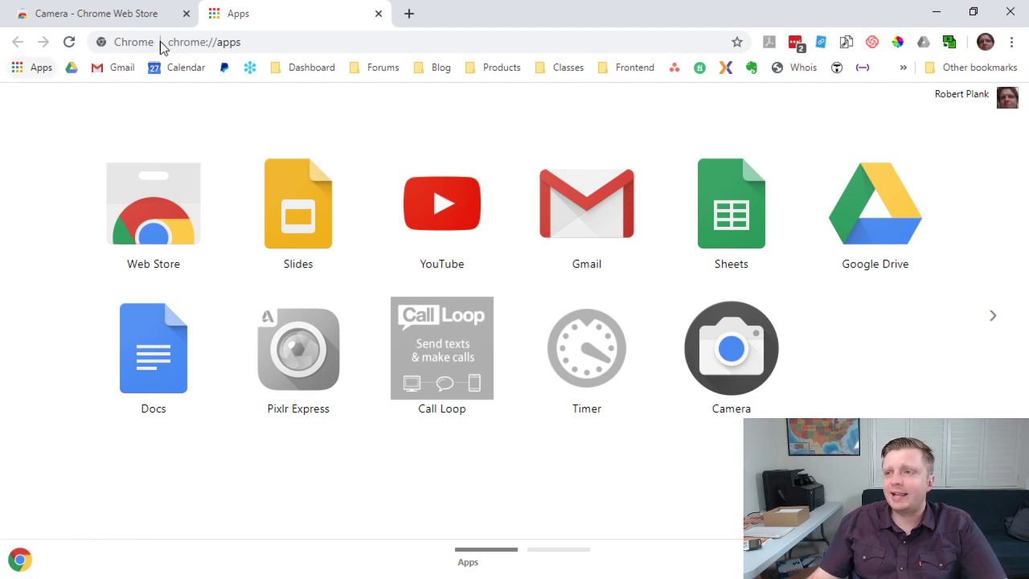
# - Close the three leftover tabs, launch Camera from the Apps page, and raise its window
pyautogui.click(408, 14)
pyautogui.click(181, 20)
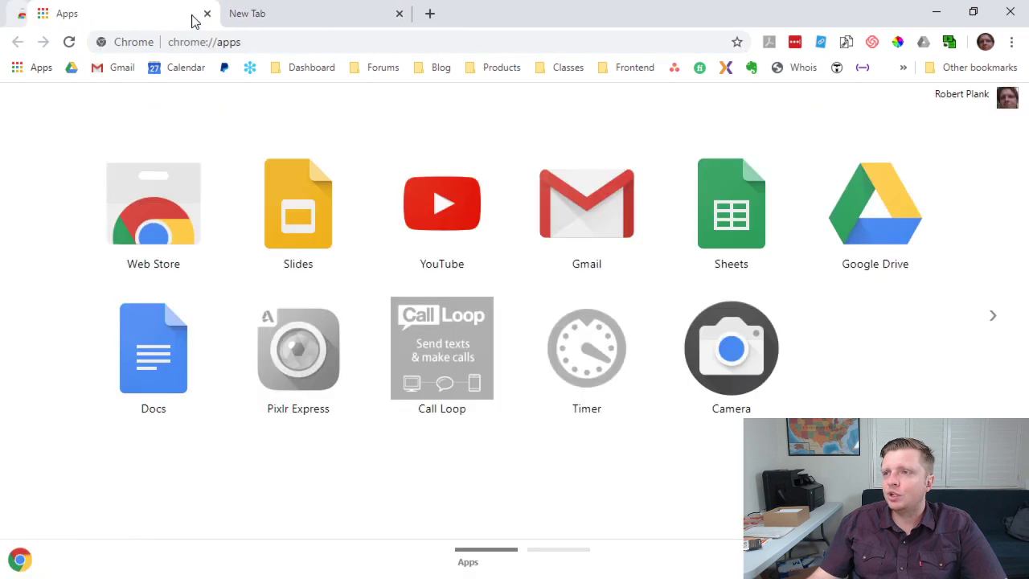
pyautogui.click(186, 14)
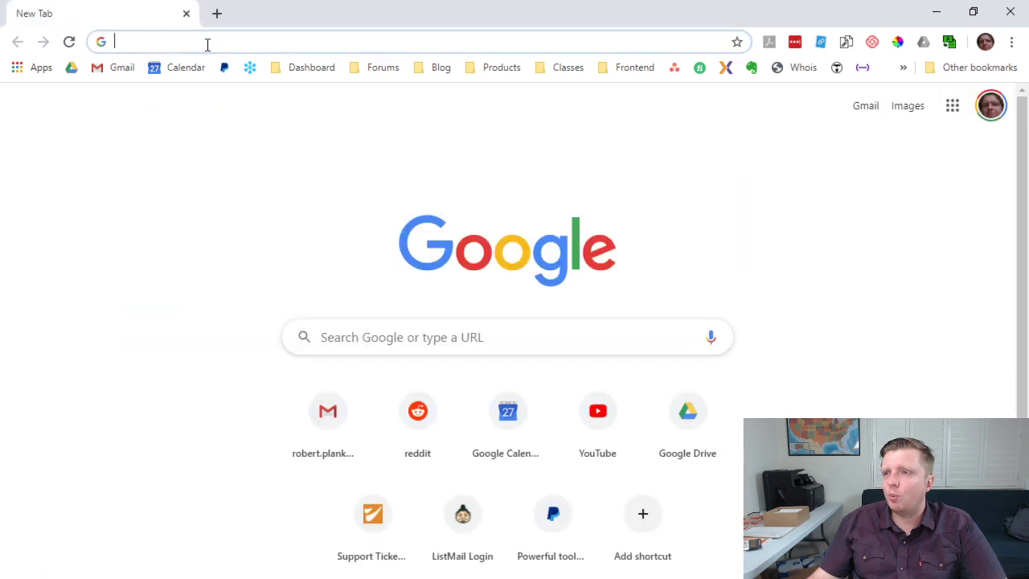
pyautogui.rightClick(33, 77)
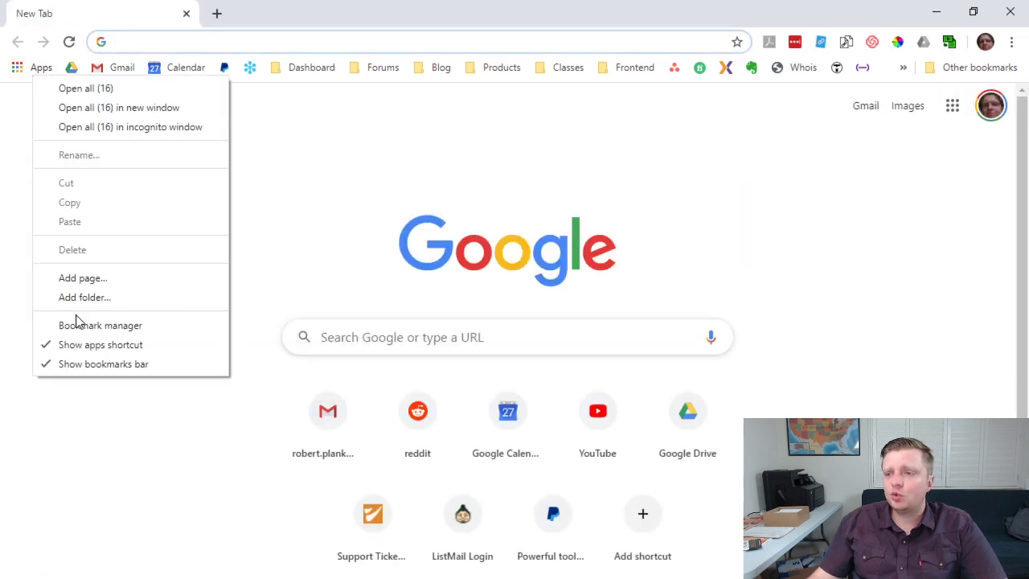
pyautogui.click(37, 74)
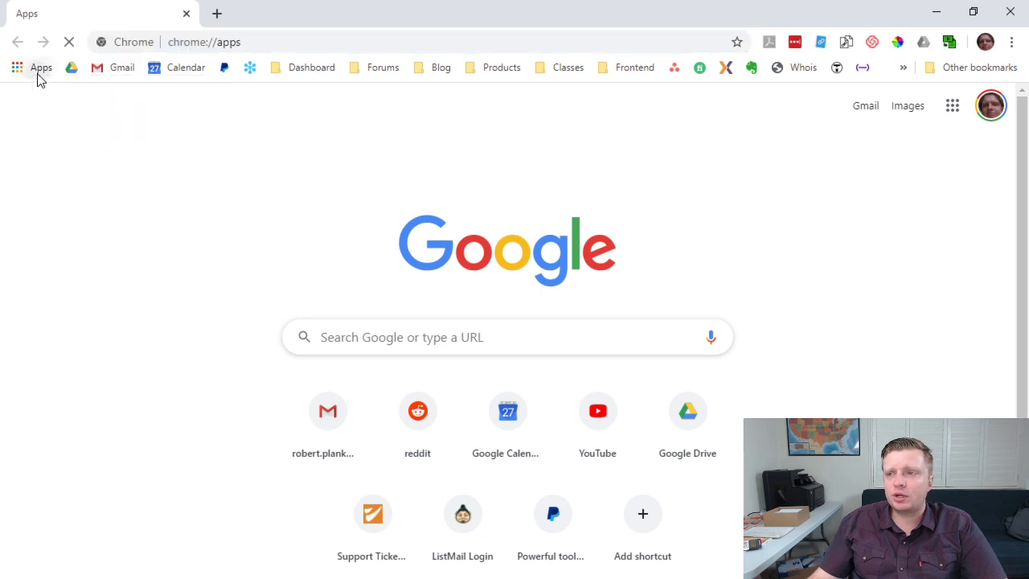
pyautogui.click(764, 384)
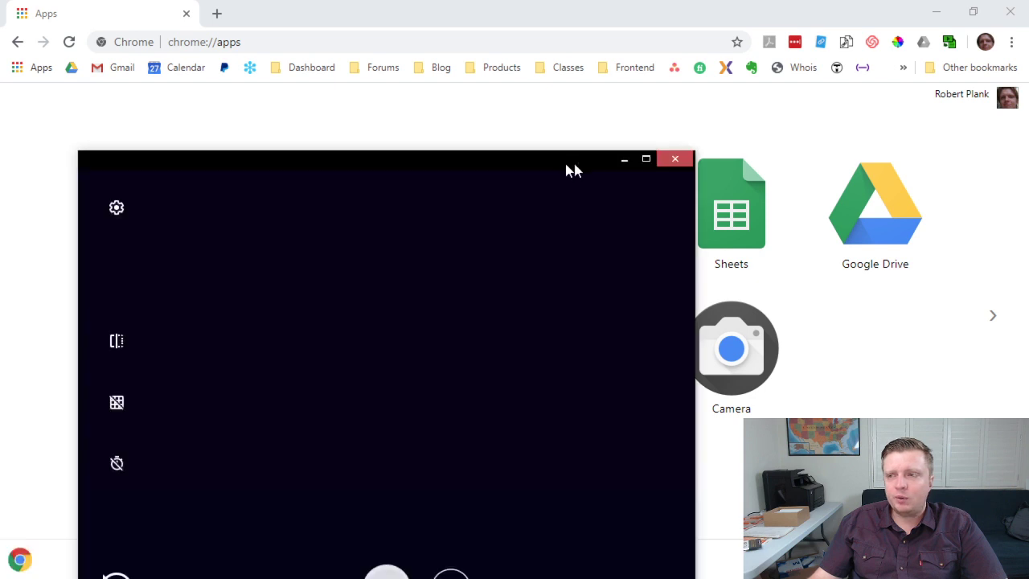
pyautogui.moveTo(568, 169)
pyautogui.mouseDown()
pyautogui.moveTo(608, 75)
pyautogui.moveTo(629, 67)
pyautogui.moveTo(575, 59)
pyautogui.mouseUp()
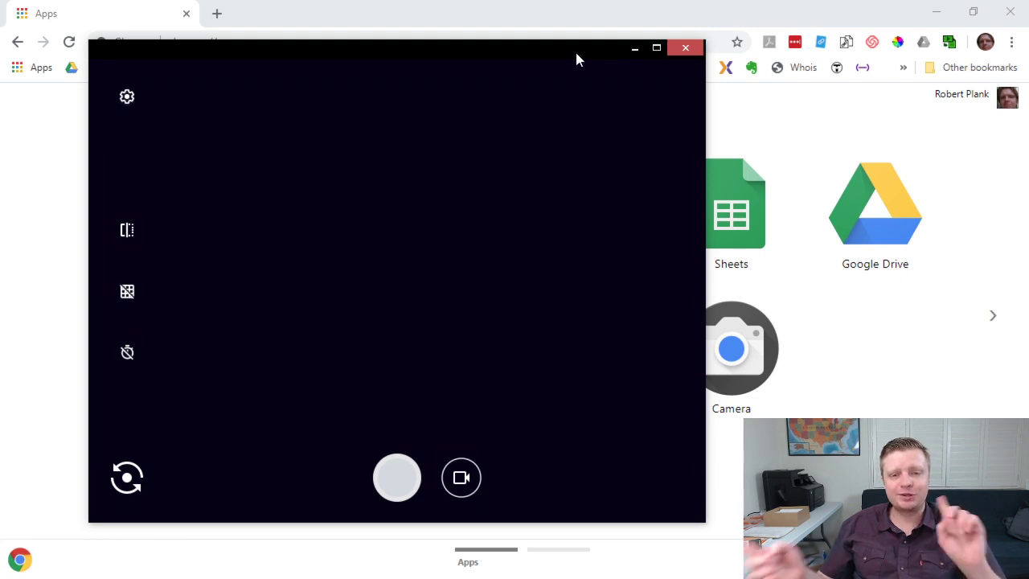
# - Cycle through cameras with the switch-camera button until the presenter's webcam feed shows
pyautogui.click(126, 478)
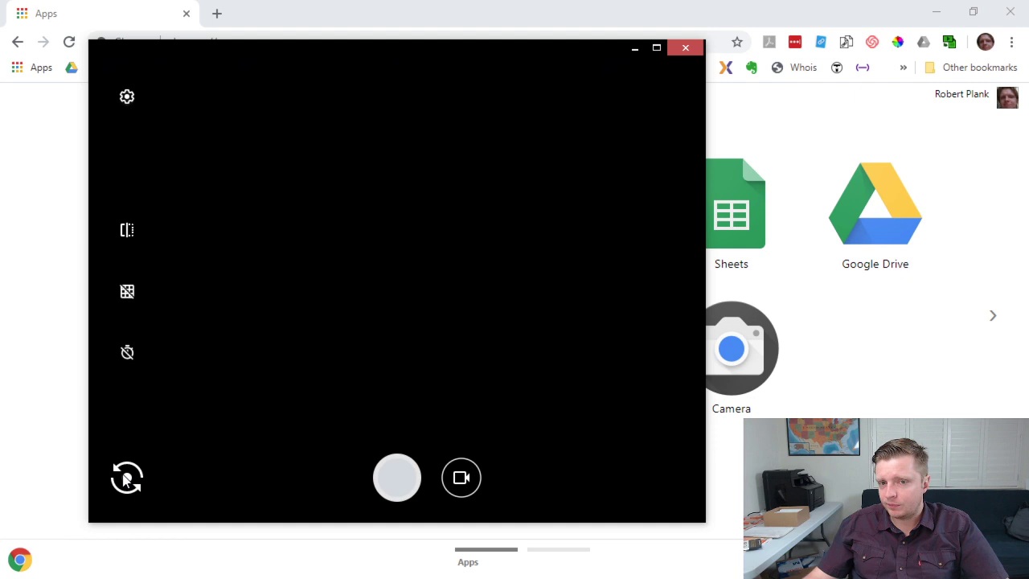
pyautogui.click(126, 478)
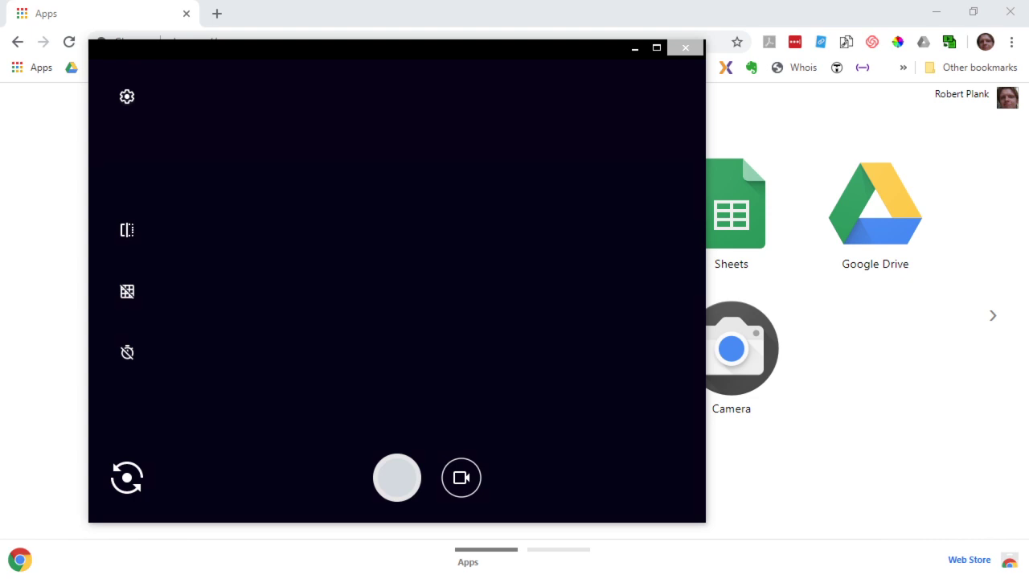
pyautogui.click(128, 478)
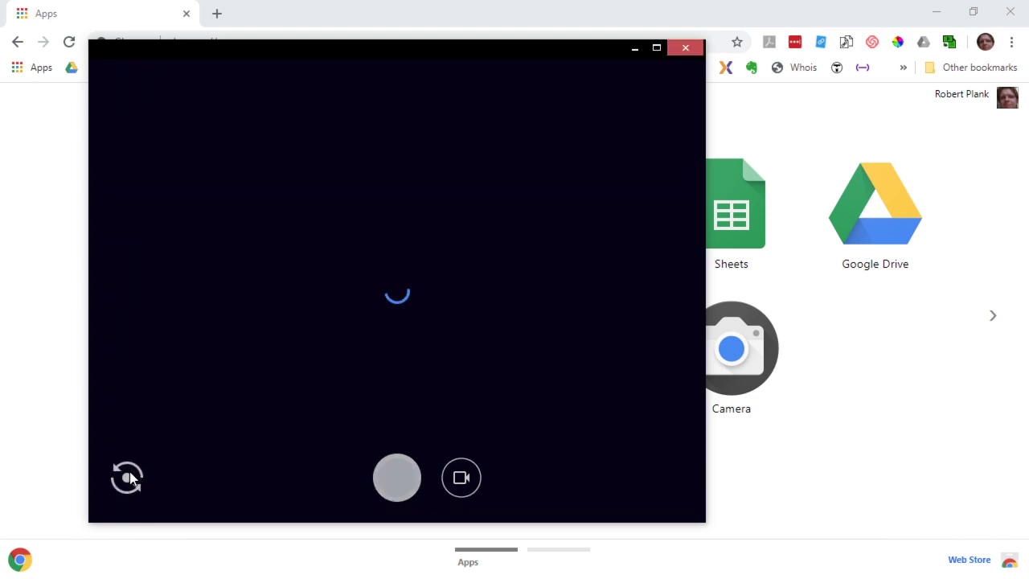
pyautogui.click(129, 479)
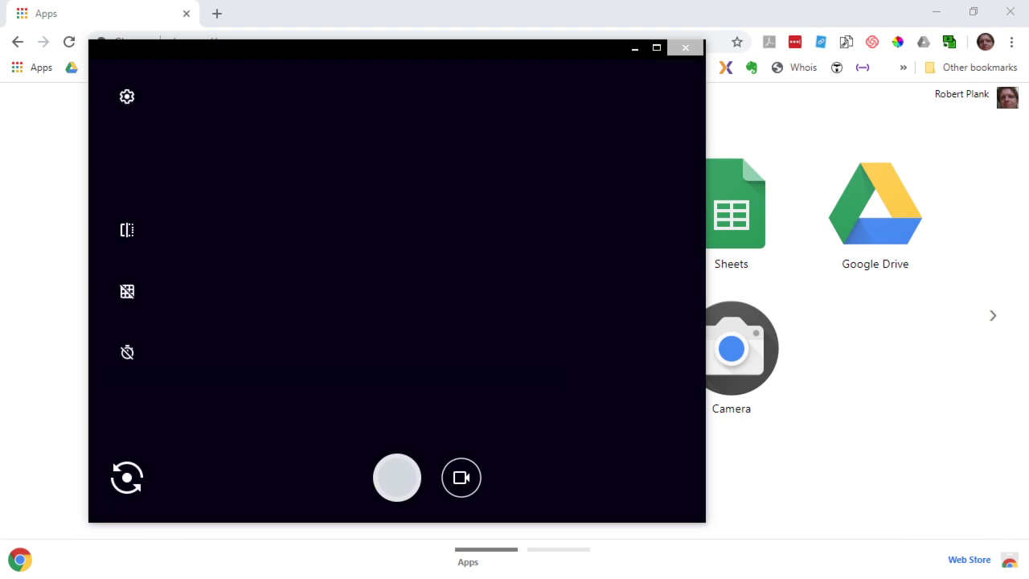
pyautogui.click(128, 480)
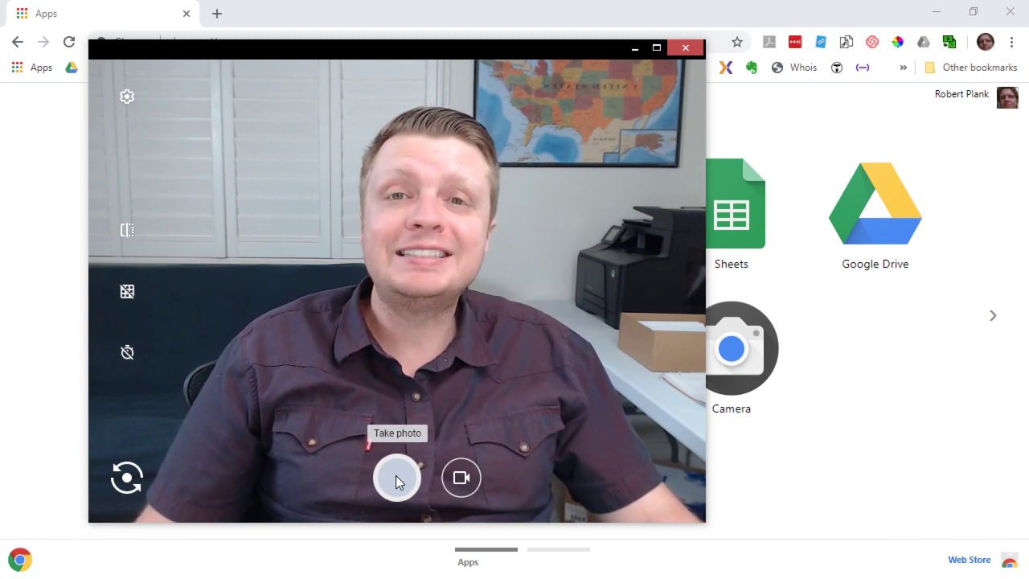
# - Take a webcam photo of the presenter and open its thumbnail in the viewer
pyautogui.click(396, 481)
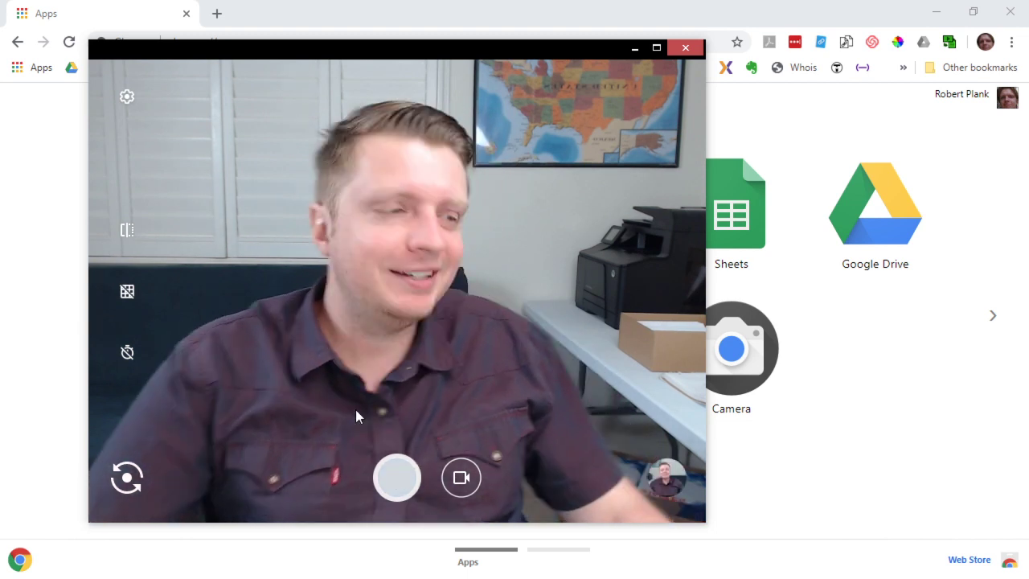
pyautogui.click(667, 481)
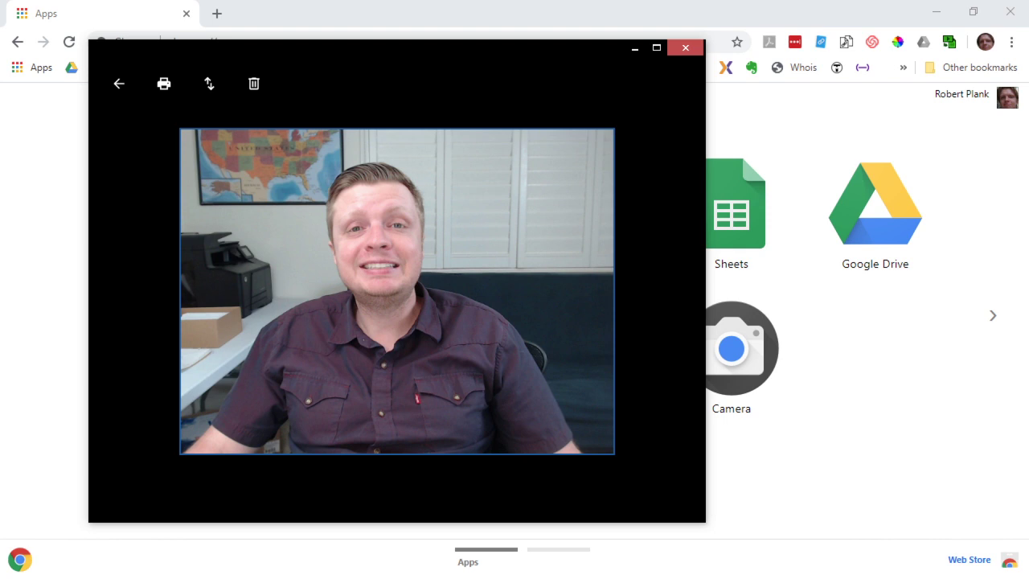
# - Export the photo to the Desktop folder and close the Camera window
pyautogui.click(685, 48)
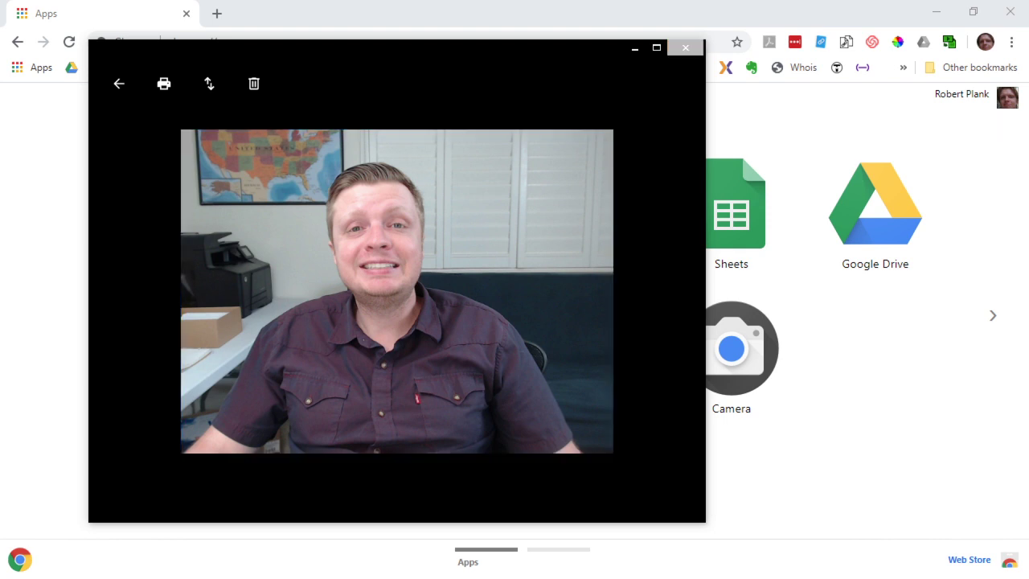
pyautogui.click(211, 87)
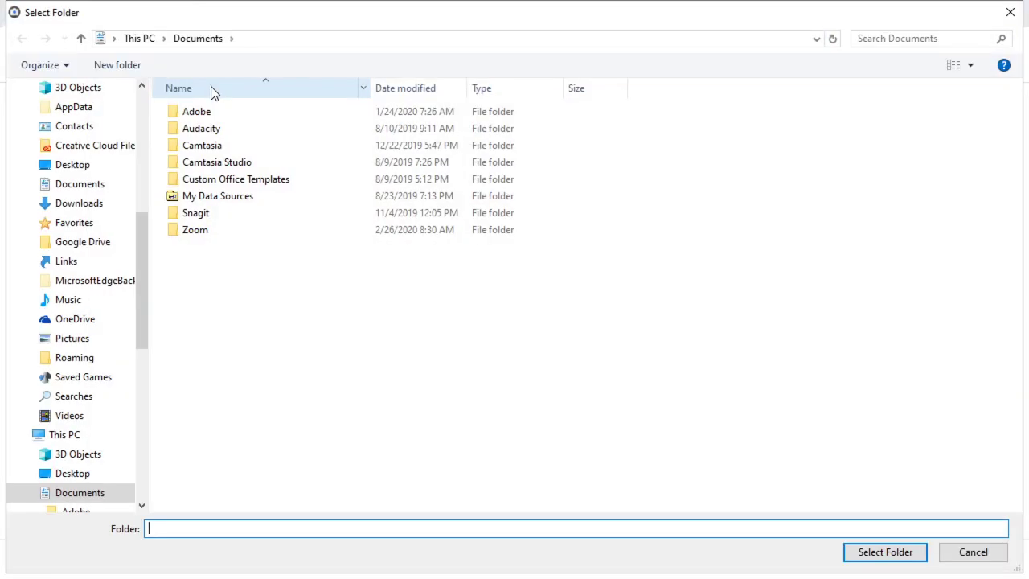
pyautogui.scroll(10, 143, 101)
pyautogui.click(68, 114)
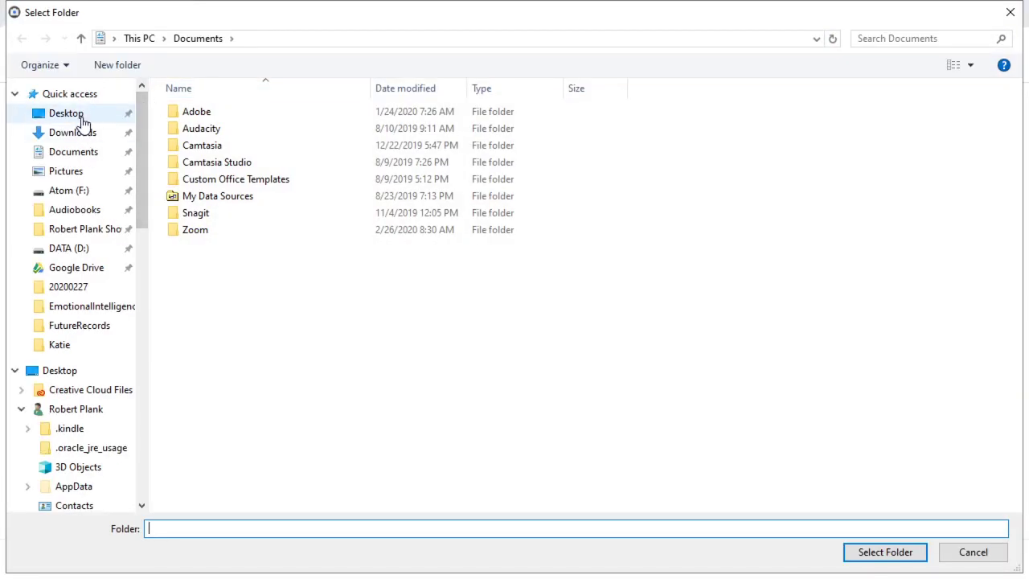
pyautogui.click(884, 552)
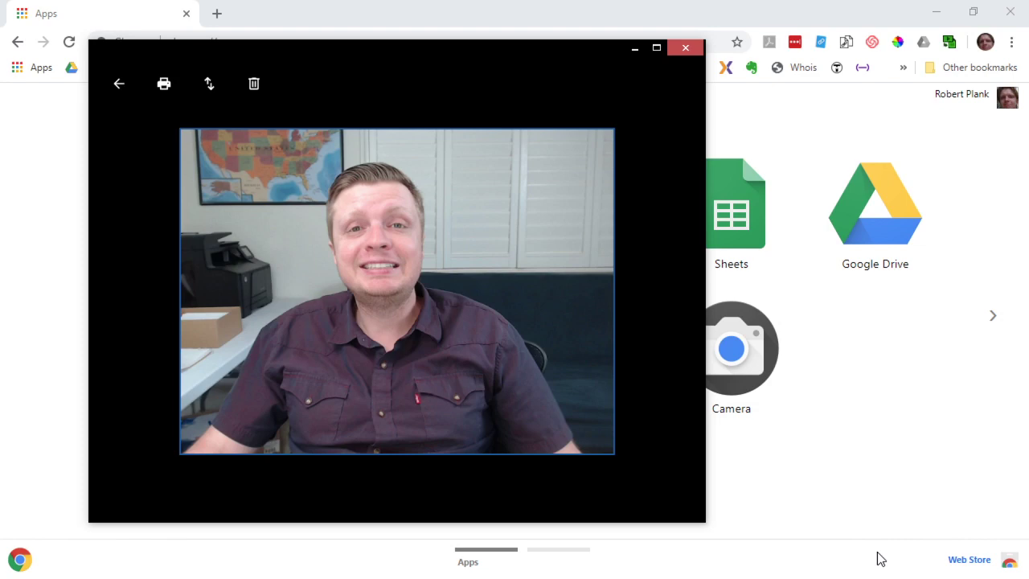
pyautogui.click(686, 49)
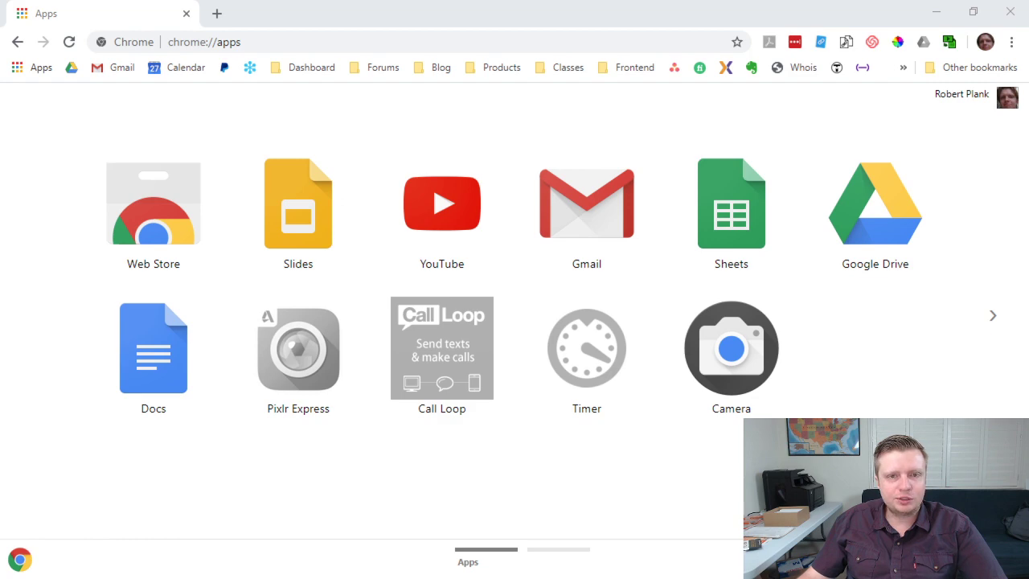
# - Find the saved IMG photo on the Desktop in File Explorer, preview it, then right-click it
pyautogui.press('super+e')
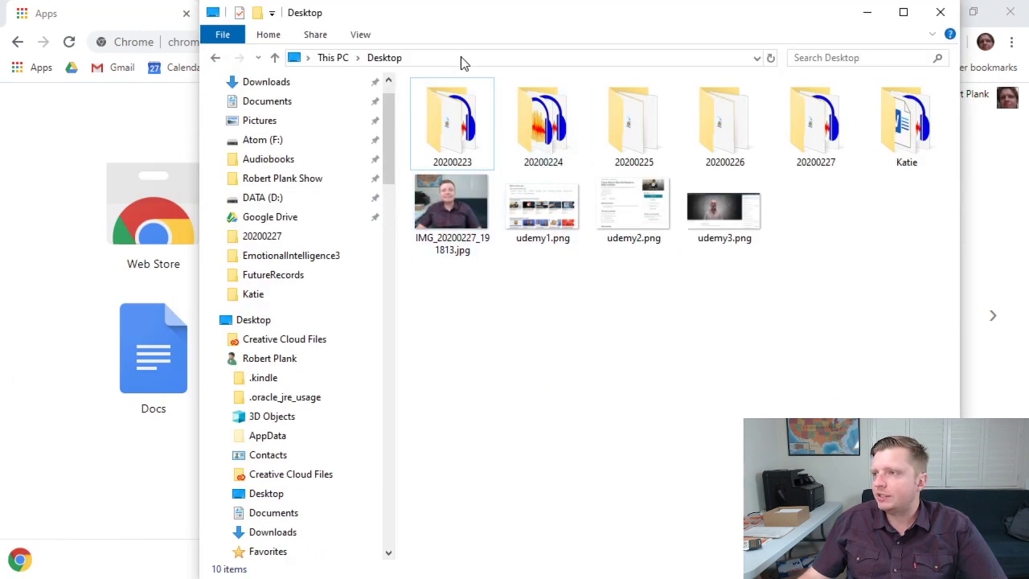
pyautogui.moveTo(467, 25); pyautogui.dragTo(417, 139)
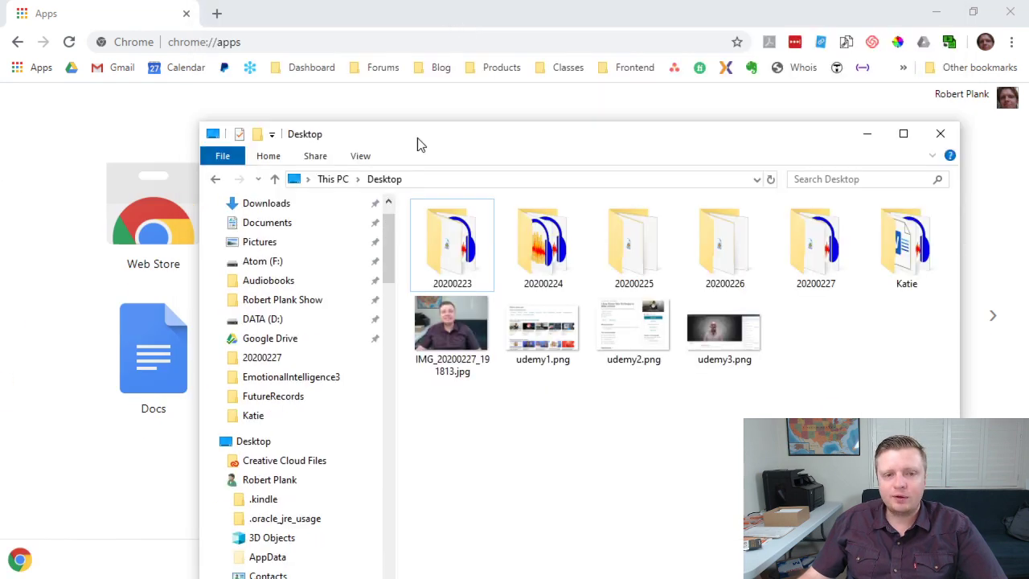
pyautogui.click(449, 351)
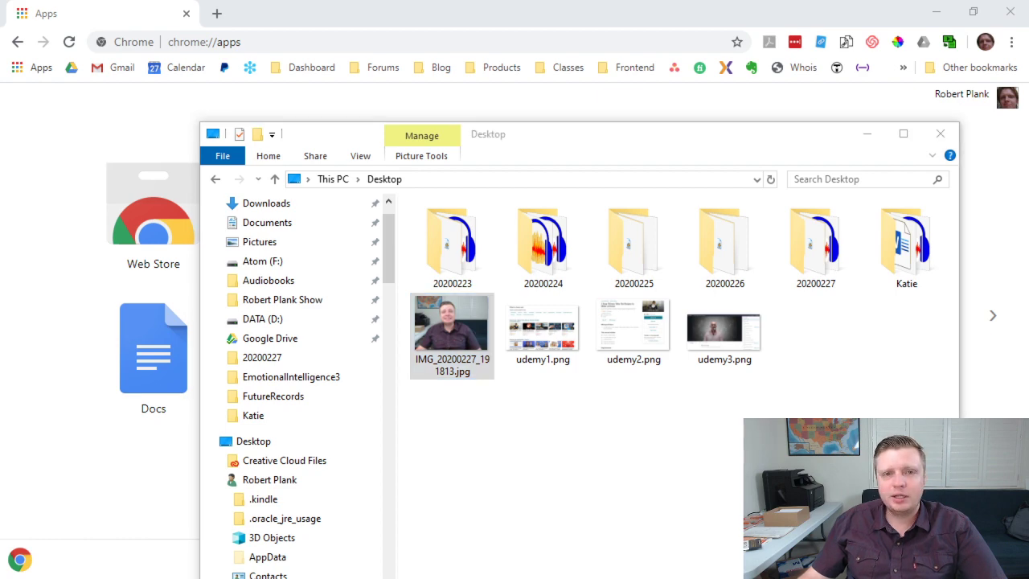
pyautogui.moveTo(722, 64); pyautogui.dragTo(543, 63)
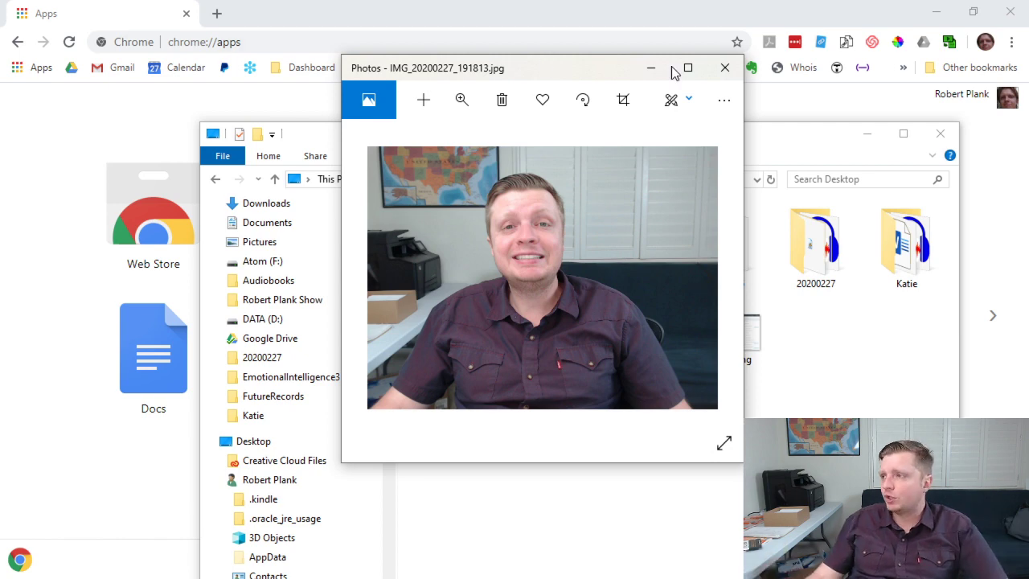
pyautogui.click(722, 69)
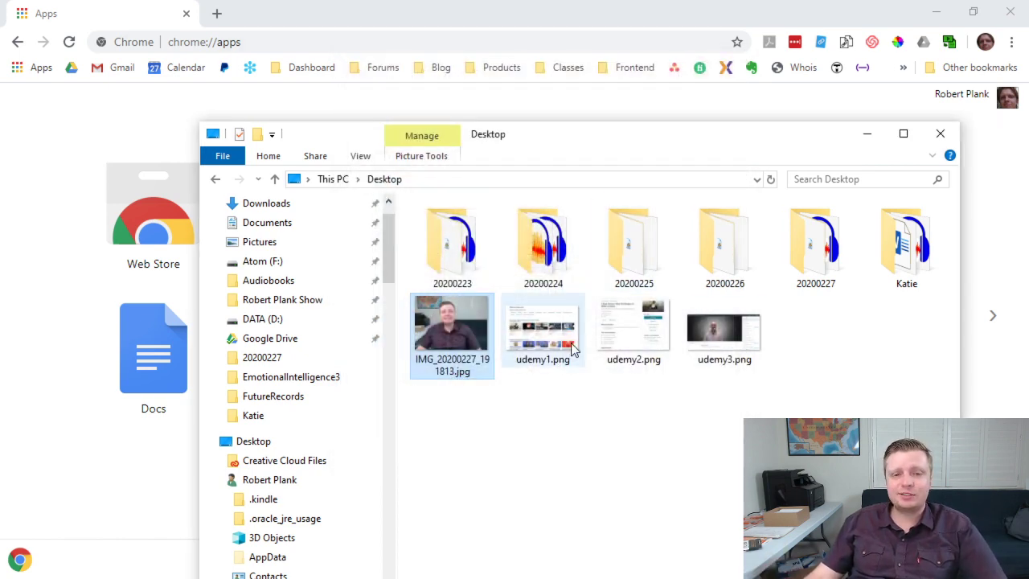
pyautogui.rightClick(455, 344)
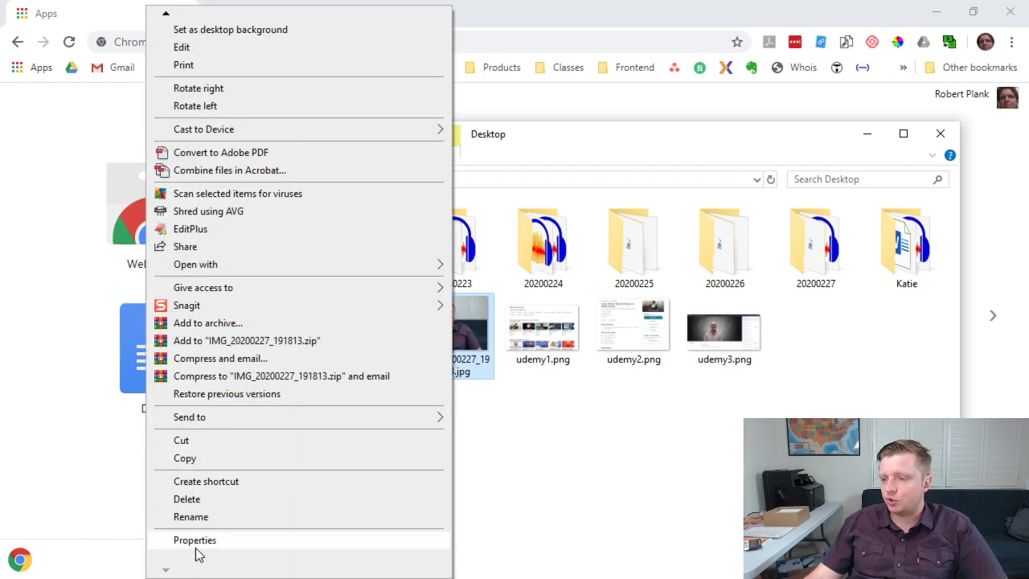
# - Check the photo's Details tab showing 1440 × 1080 dimensions, then cancel Properties
pyautogui.click(195, 545)
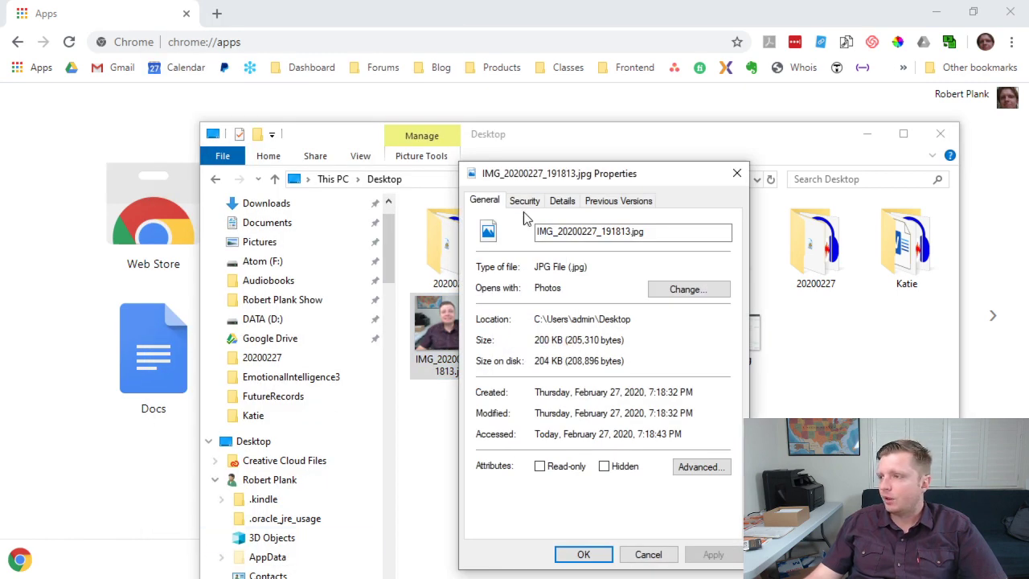
pyautogui.click(560, 205)
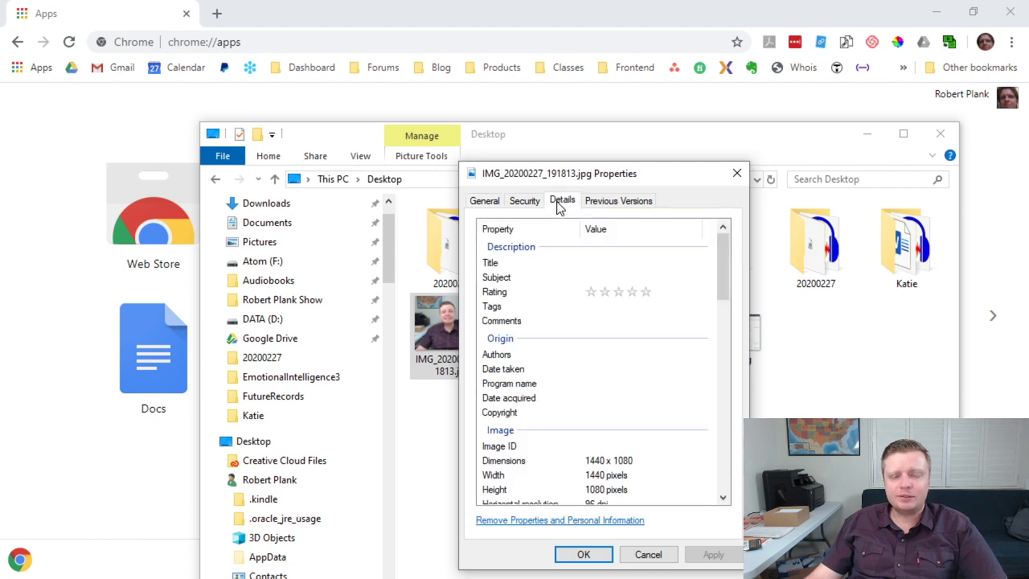
pyautogui.moveTo(553, 183); pyautogui.dragTo(360, 111)
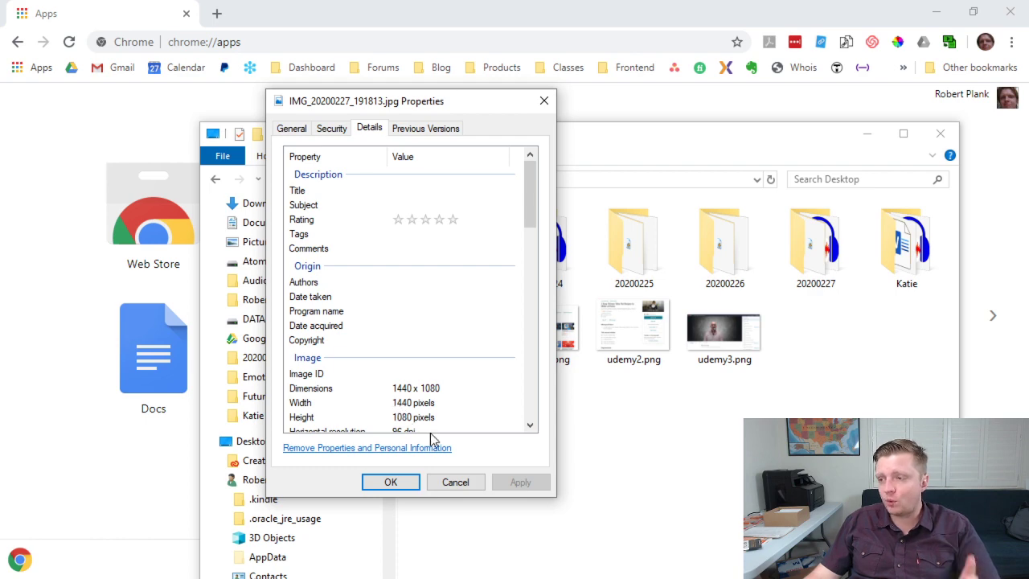
pyautogui.click(452, 482)
# - Load the Canva website from Chrome's address bar
pyautogui.click(321, 38)
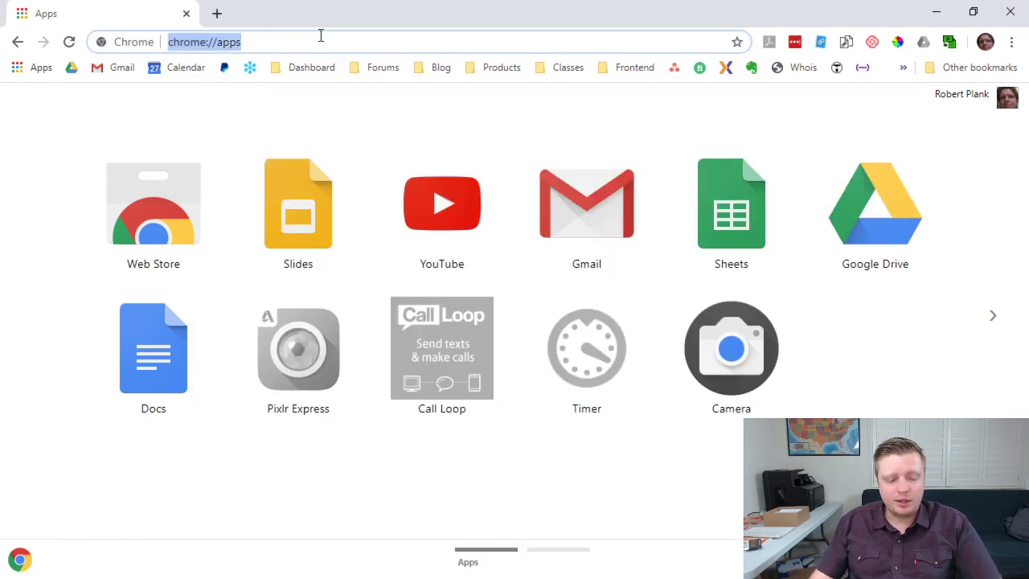
pyautogui.write('can')
pyautogui.press('Return')
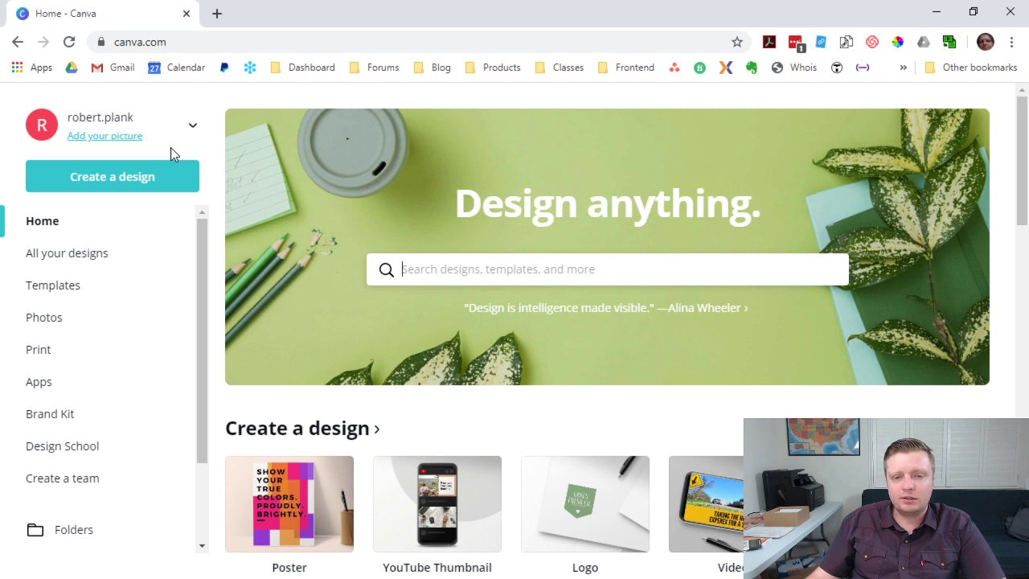
# - Create a custom-dimension design of 1440 × 1080 px
pyautogui.click(122, 187)
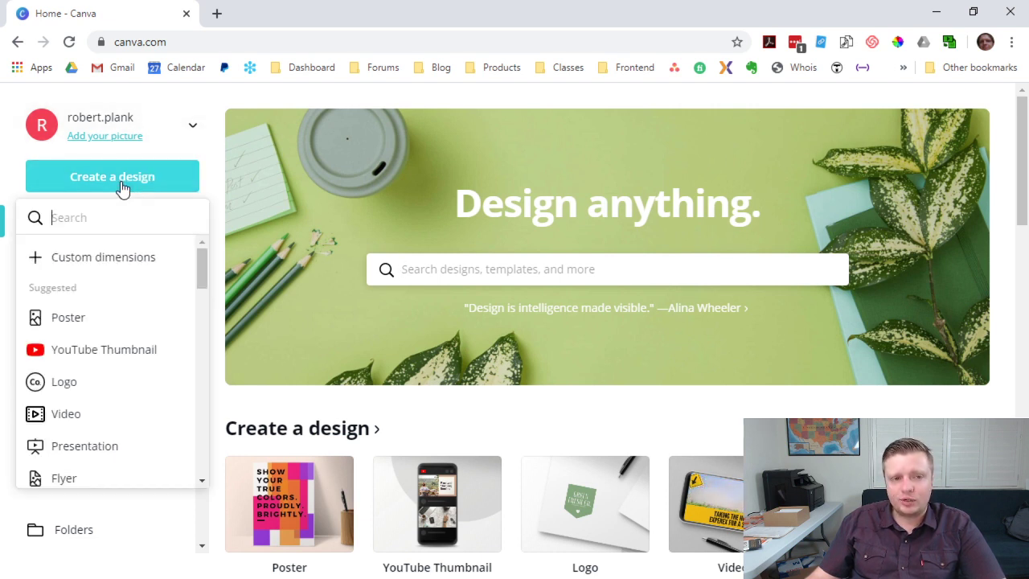
pyautogui.click(93, 256)
pyautogui.write('1440')
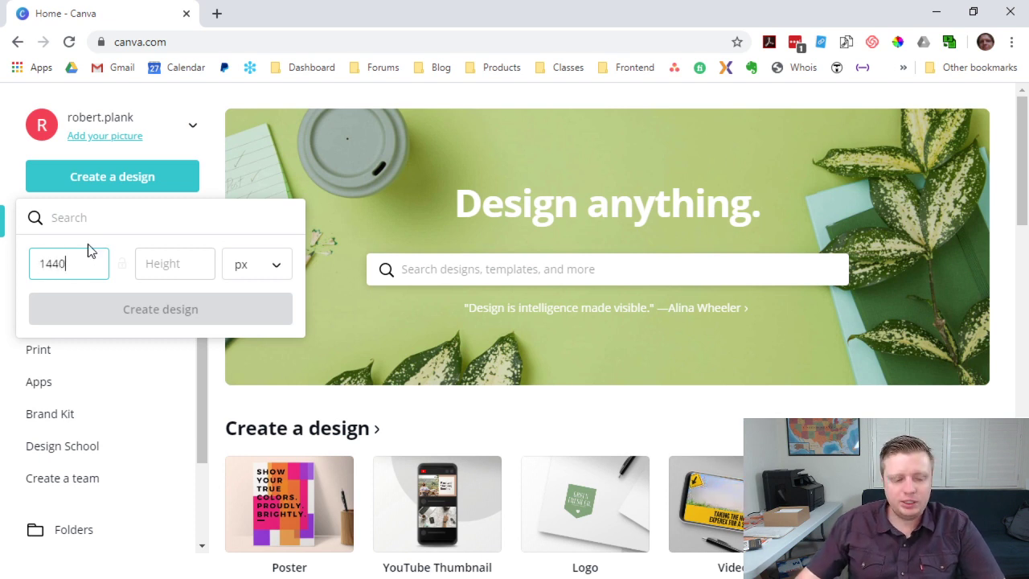
pyautogui.press('Tab')
pyautogui.write('1080')
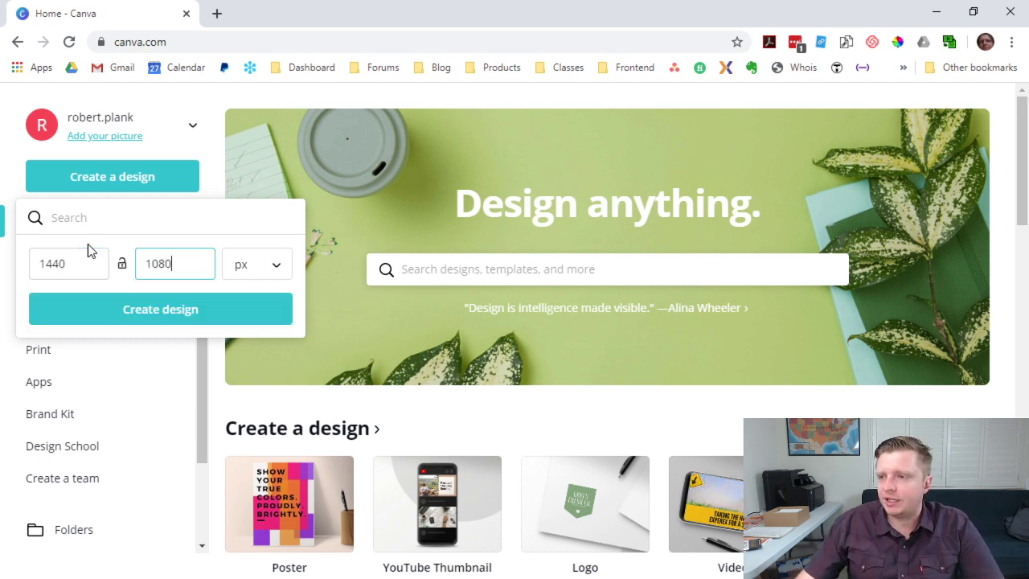
pyautogui.click(208, 317)
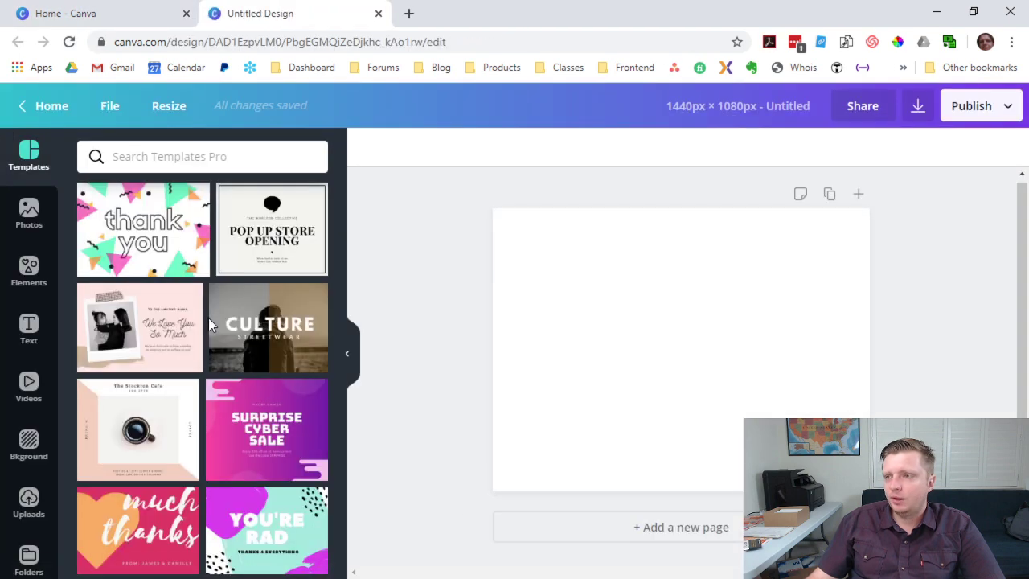
# - Upload IMG_20200227_191813.jpg via Uploads and add it to the page
pyautogui.click(31, 499)
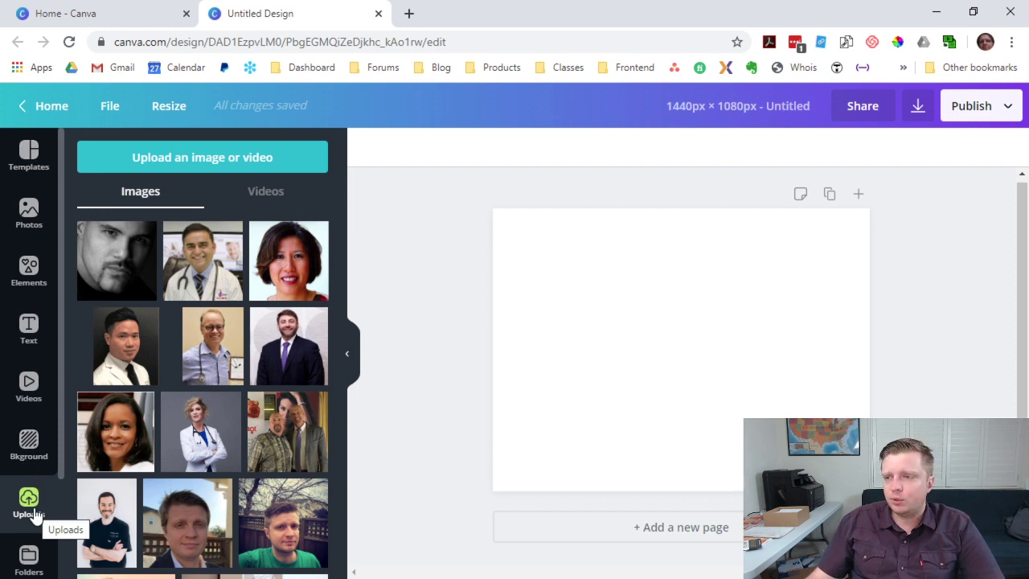
pyautogui.click(162, 158)
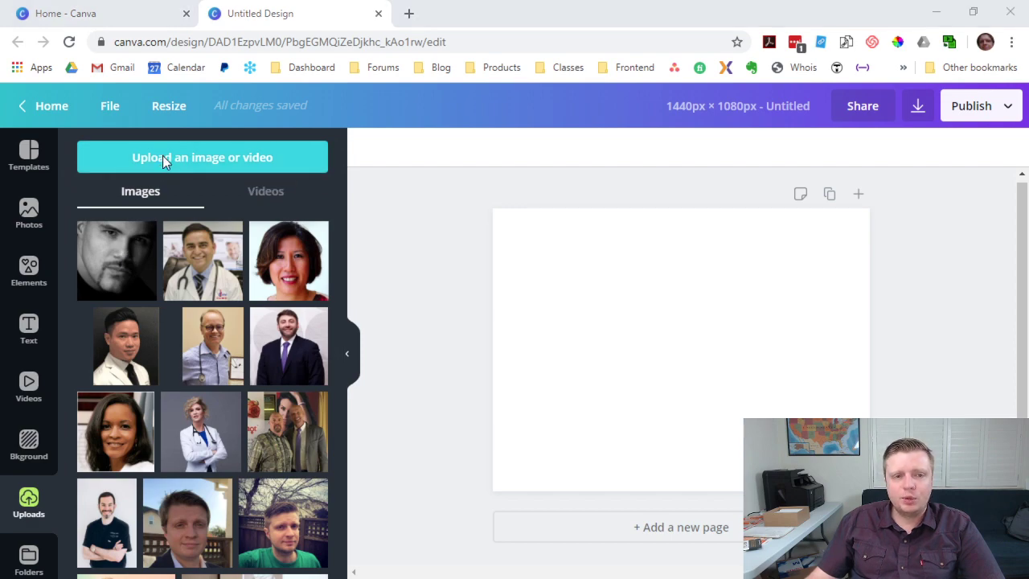
pyautogui.doubleClick(713, 148)
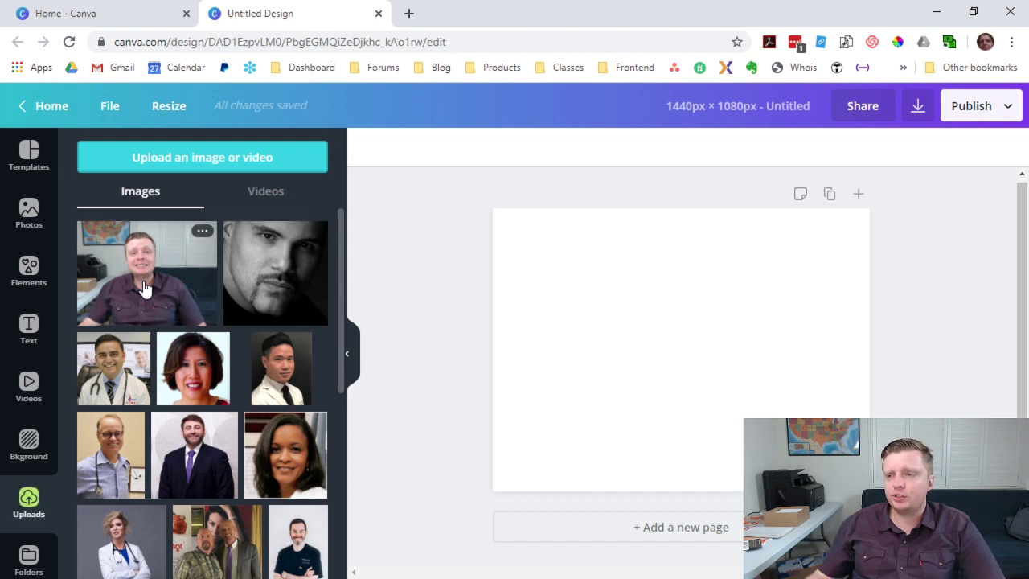
pyautogui.click(161, 270)
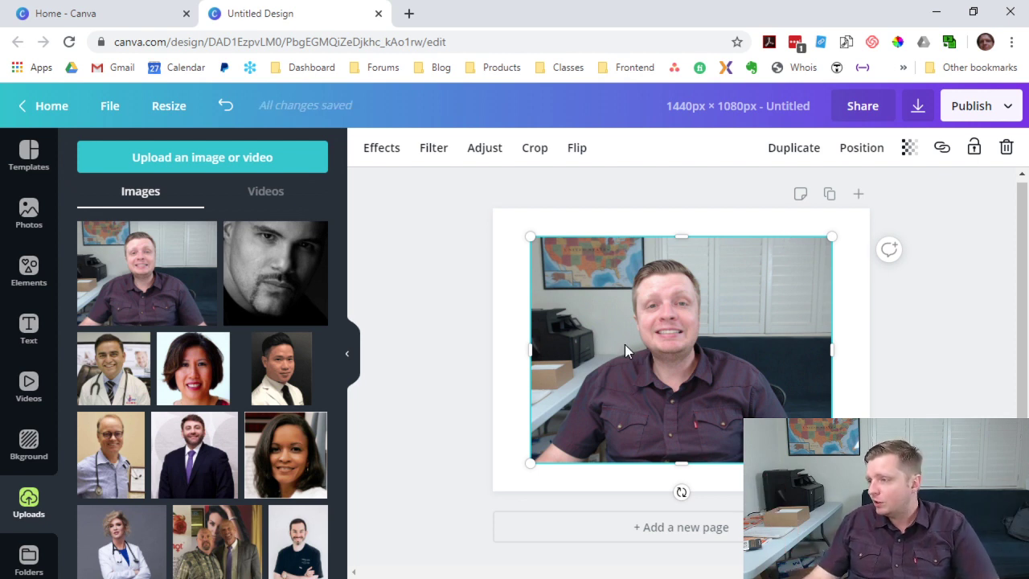
# - Align the webcam photo to the page's top-left corner and enlarge it to fill the 1440×1080 page
pyautogui.moveTo(626, 349); pyautogui.dragTo(586, 313)
pyautogui.moveTo(739, 405); pyautogui.dragTo(815, 460)
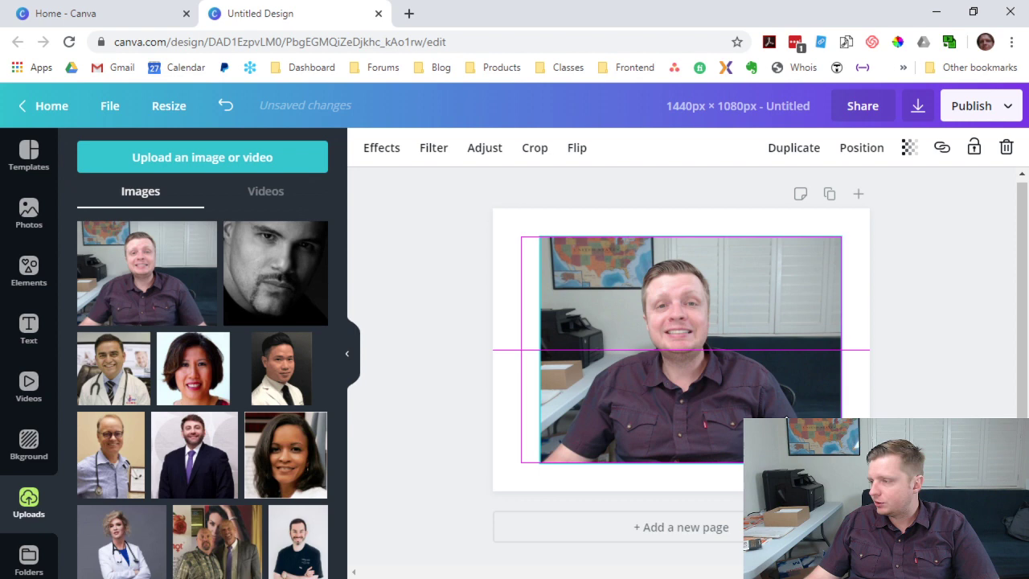
pyautogui.moveTo(606, 302); pyautogui.dragTo(606, 302)
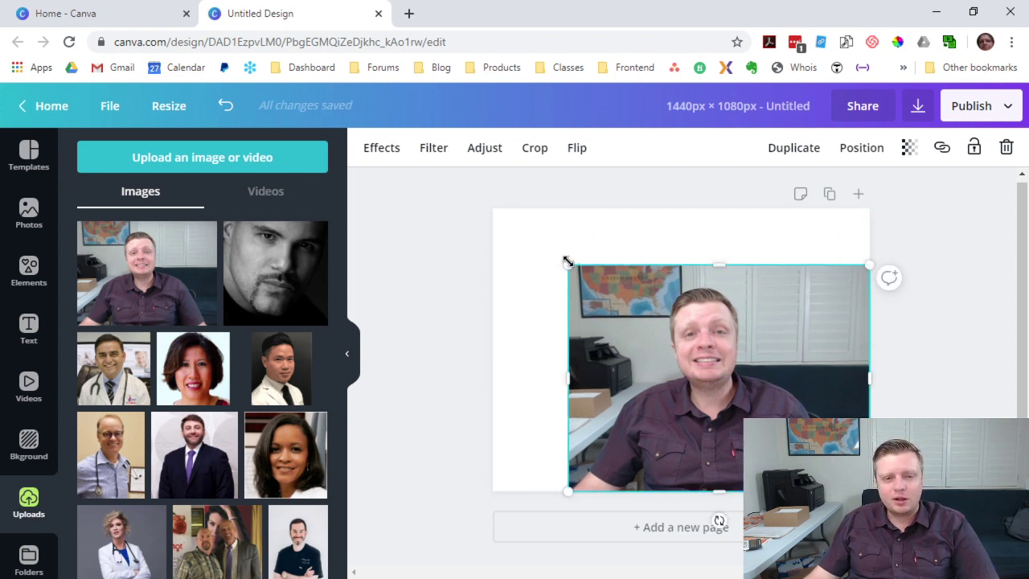
pyautogui.moveTo(568, 262); pyautogui.dragTo(492, 208)
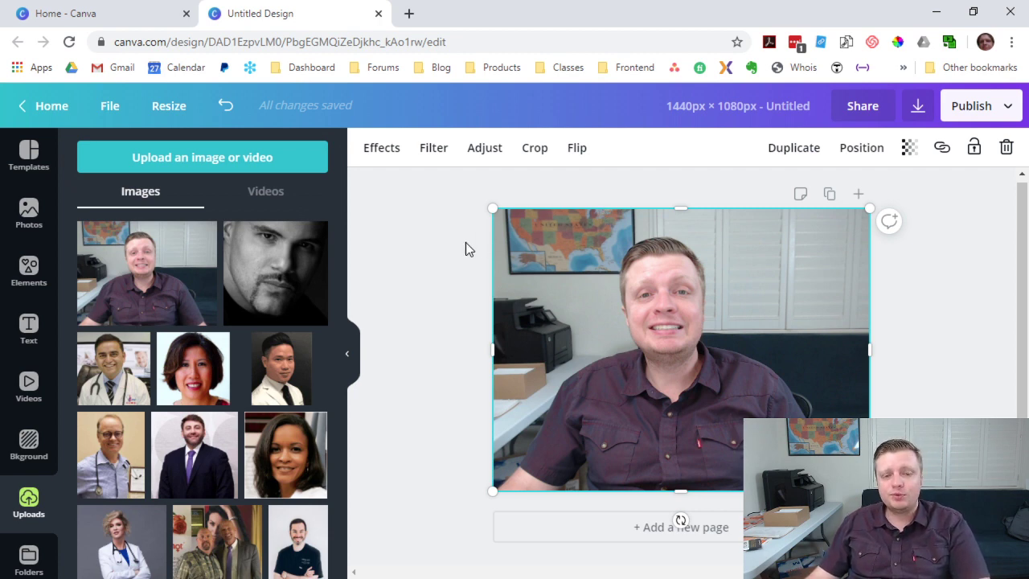
# - Apply Background Remover from the photo's Effects to strip the room from behind the presenter
pyautogui.click(384, 149)
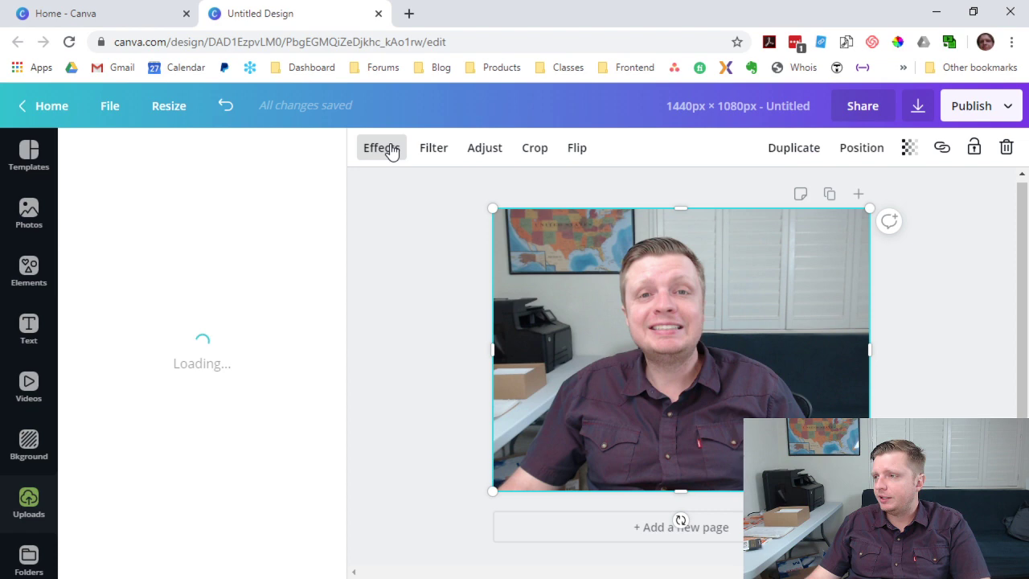
pyautogui.click(457, 269)
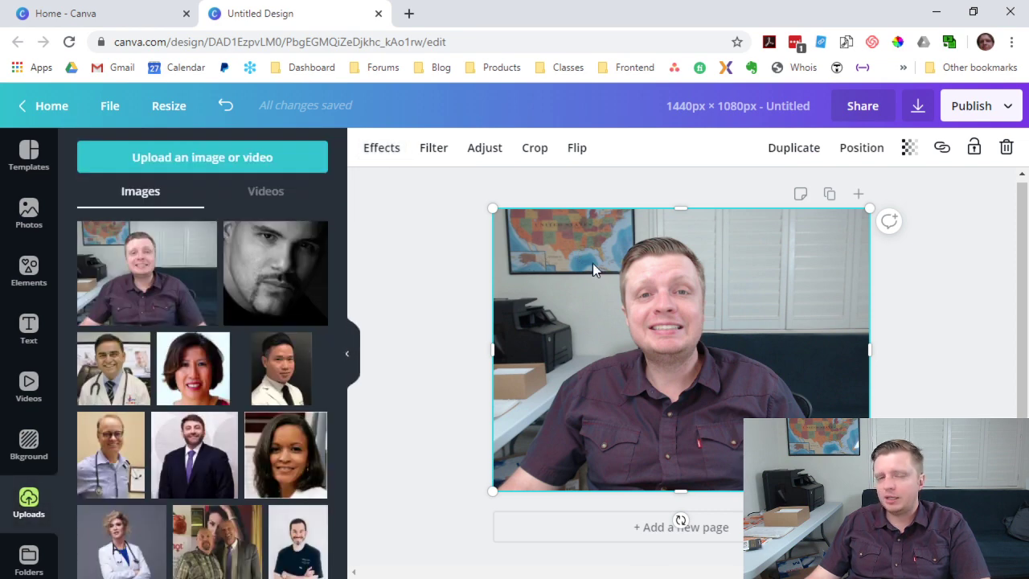
pyautogui.click(374, 150)
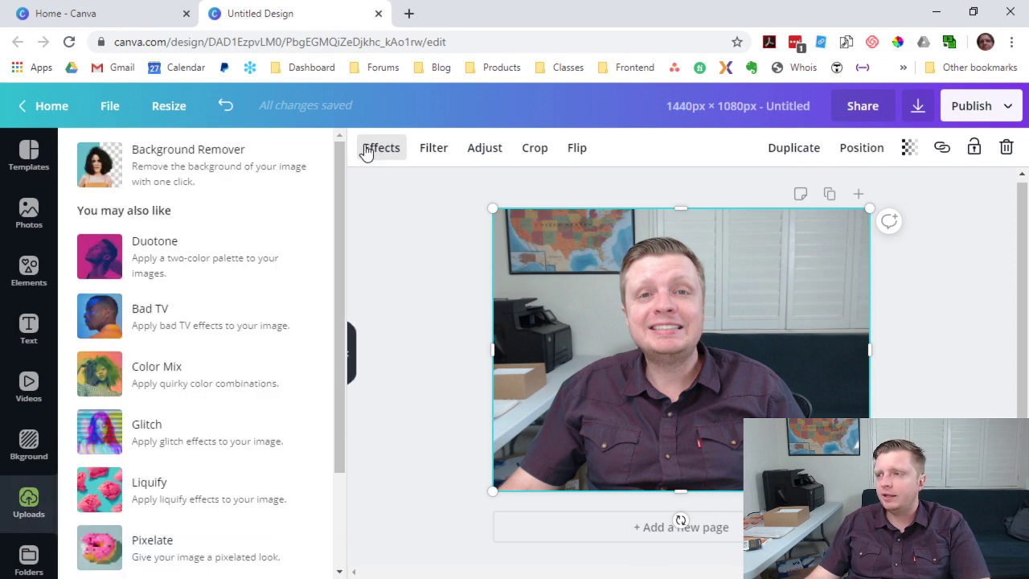
pyautogui.click(198, 160)
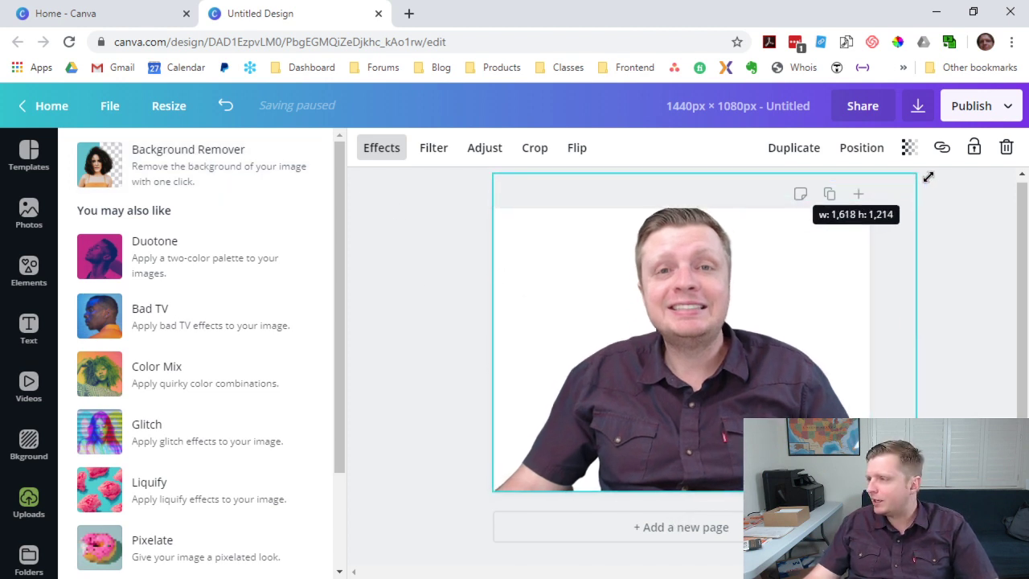
# - Enlarge the cut-out presenter past the page and snap it to the centre
pyautogui.moveTo(871, 207); pyautogui.dragTo(944, 154)
pyautogui.moveTo(770, 285); pyautogui.dragTo(767, 322)
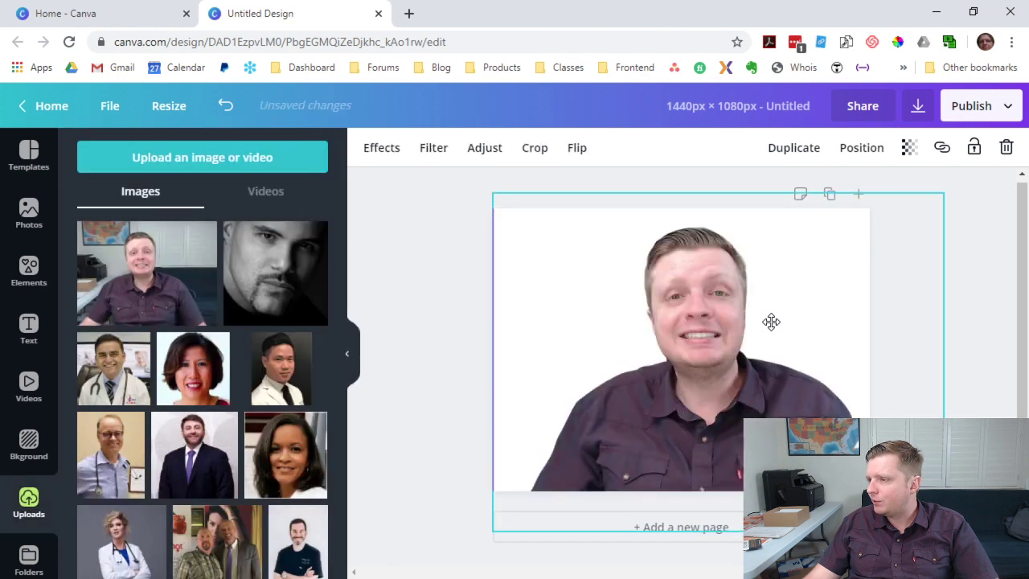
pyautogui.click(453, 325)
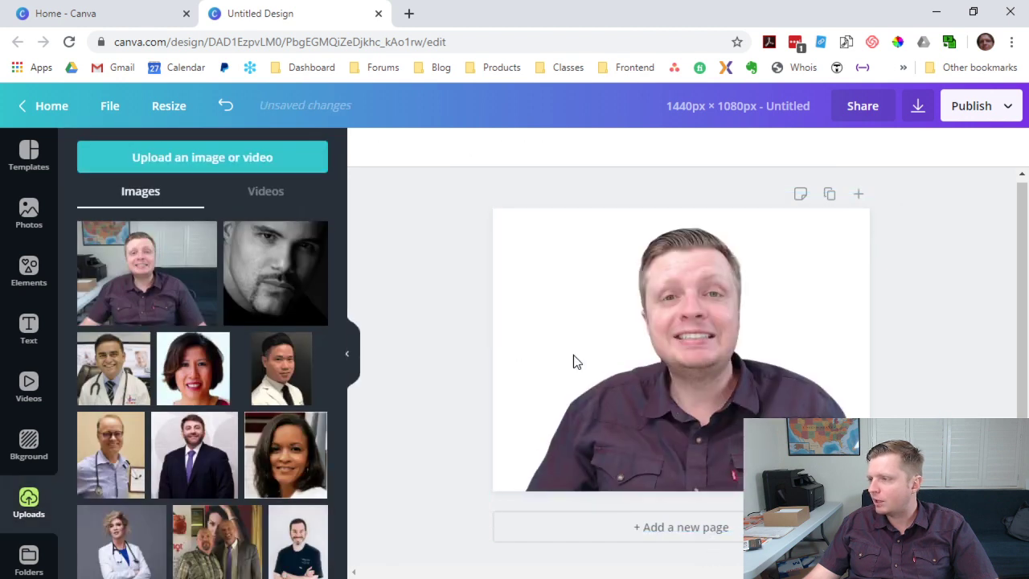
pyautogui.click(671, 353)
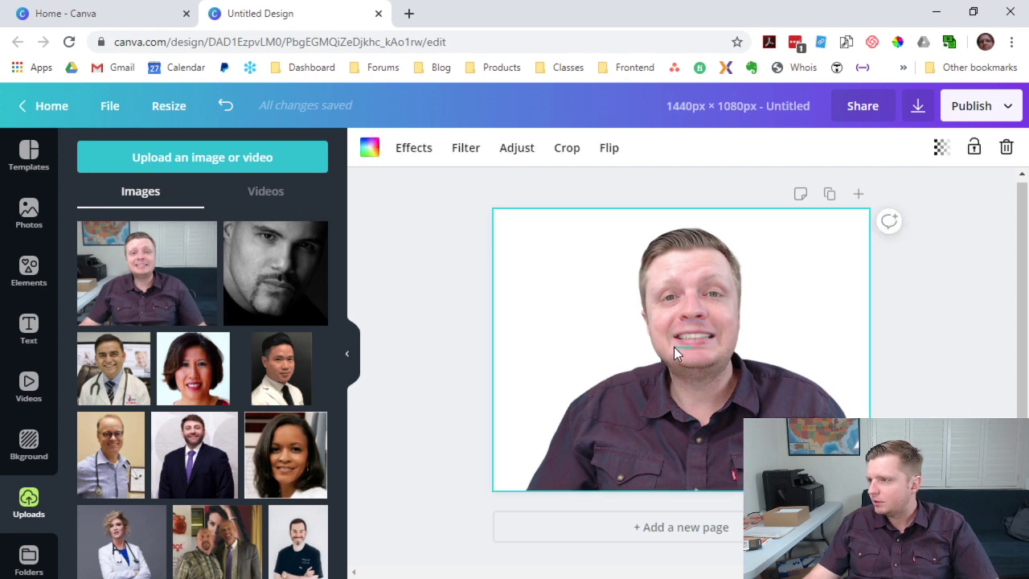
pyautogui.click(465, 306)
pyautogui.click(643, 363)
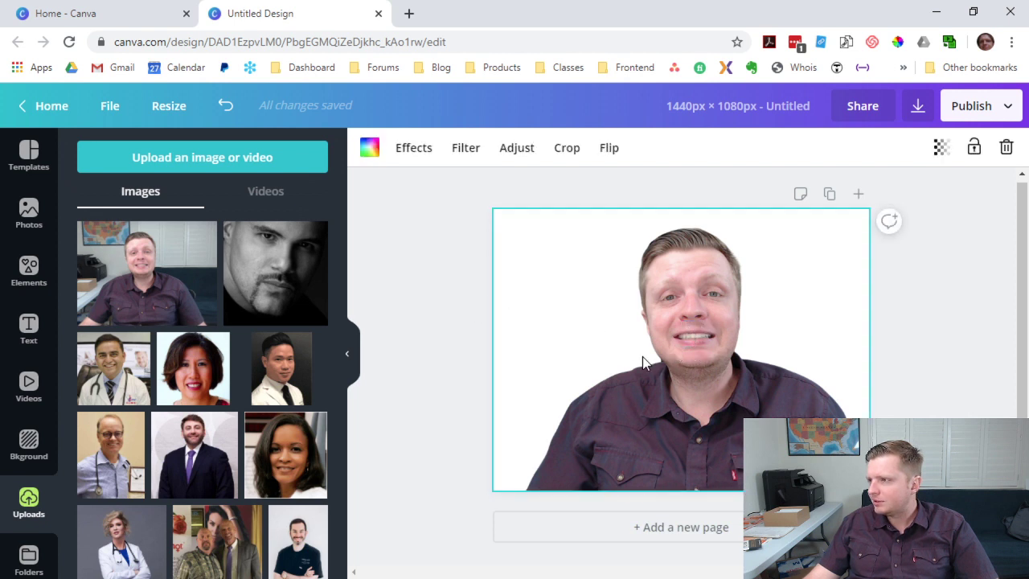
# - Crop the photo to shift the presenter down and left, shoulders at the bottom edge
pyautogui.doubleClick(623, 296)
pyautogui.moveTo(622, 287)
pyautogui.mouseDown()
pyautogui.moveTo(596, 310)
pyautogui.moveTo(585, 361)
pyautogui.mouseUp()
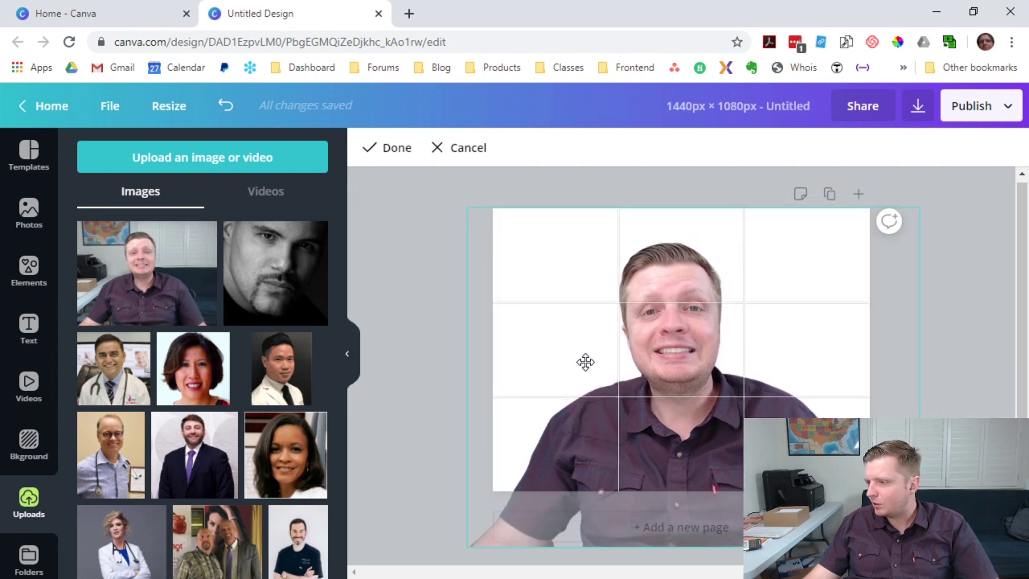
pyautogui.click(406, 341)
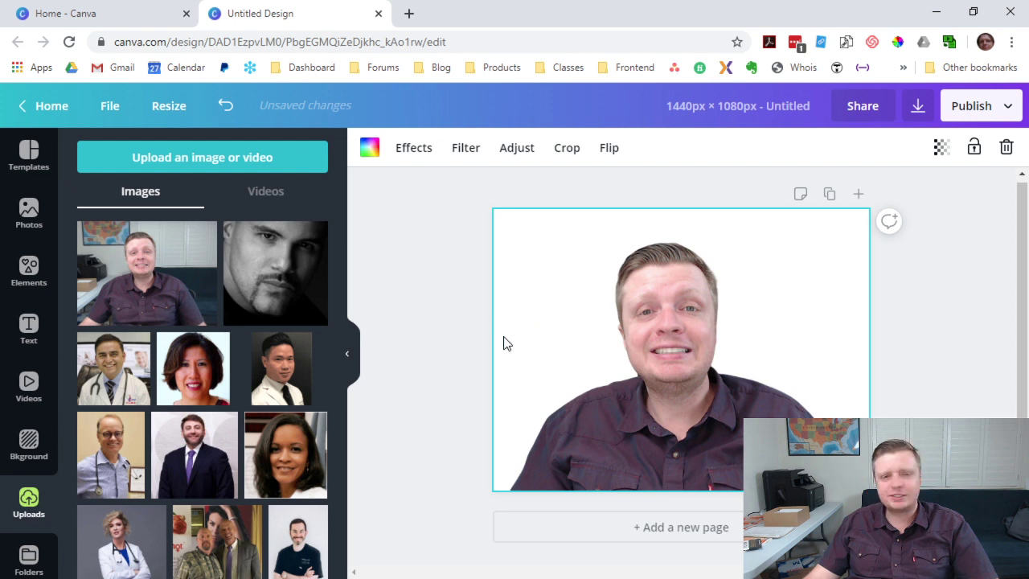
pyautogui.click(460, 338)
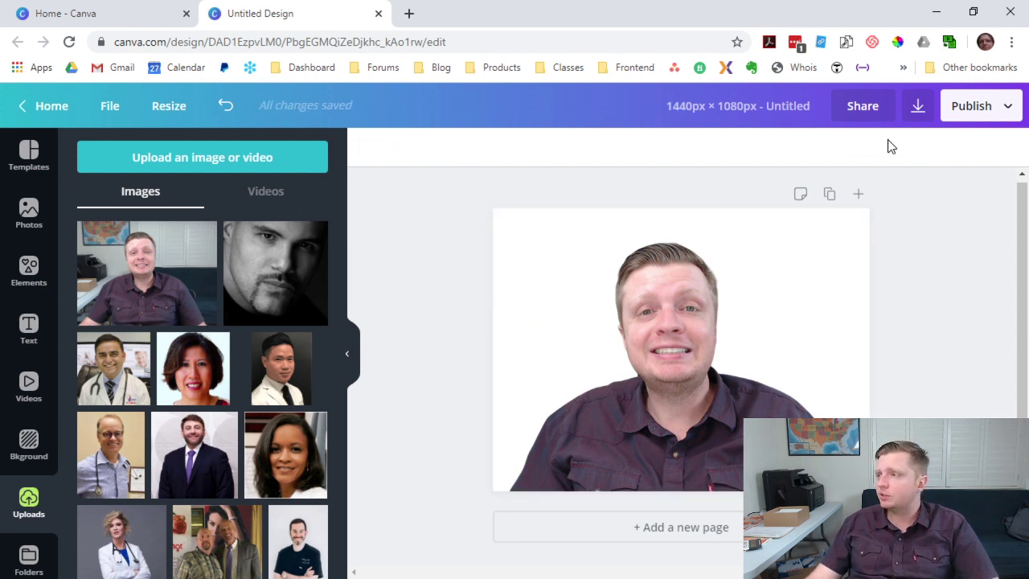
# - Download the design as PNG, saving Untitled design.png to the computer
pyautogui.click(917, 120)
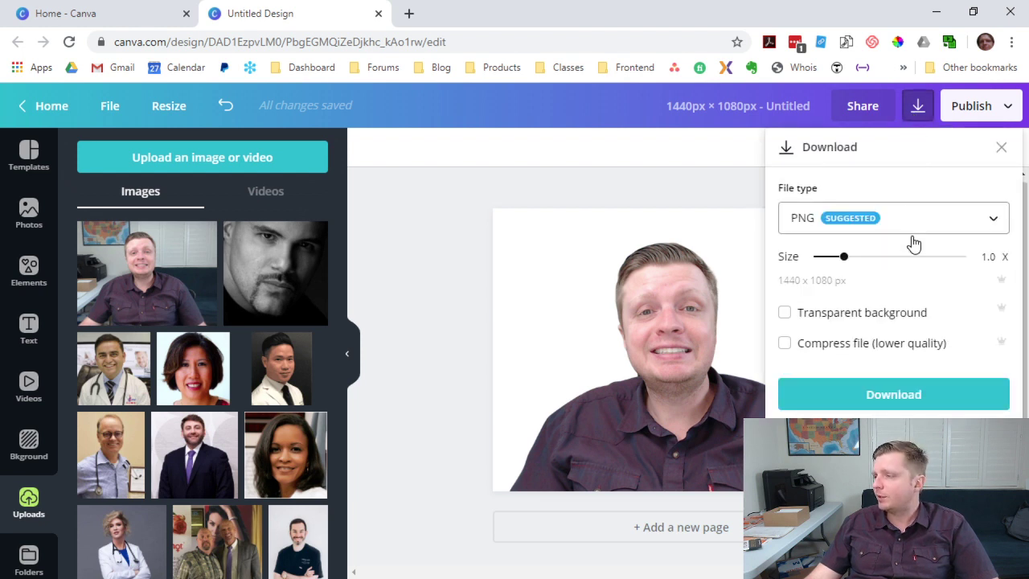
pyautogui.click(884, 318)
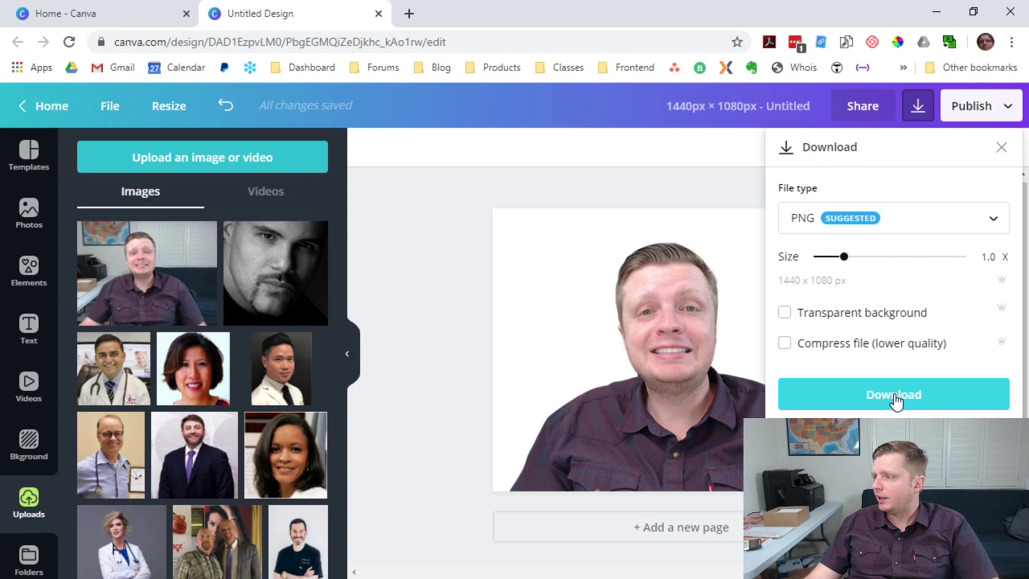
pyautogui.click(894, 394)
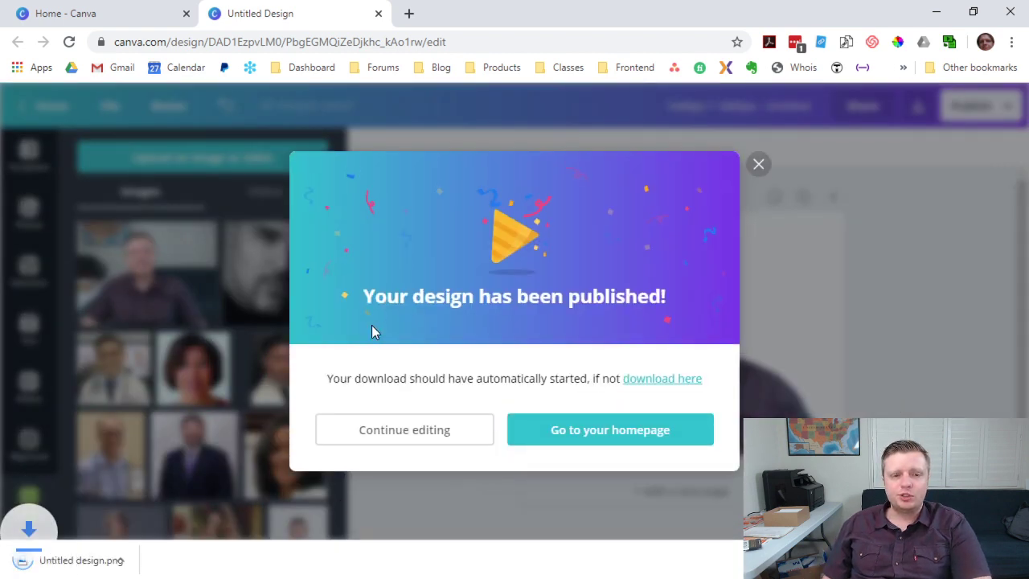
# - View Untitled design.png in Photos to confirm the cutout on white, then start a new Chrome tab
pyautogui.click(81, 560)
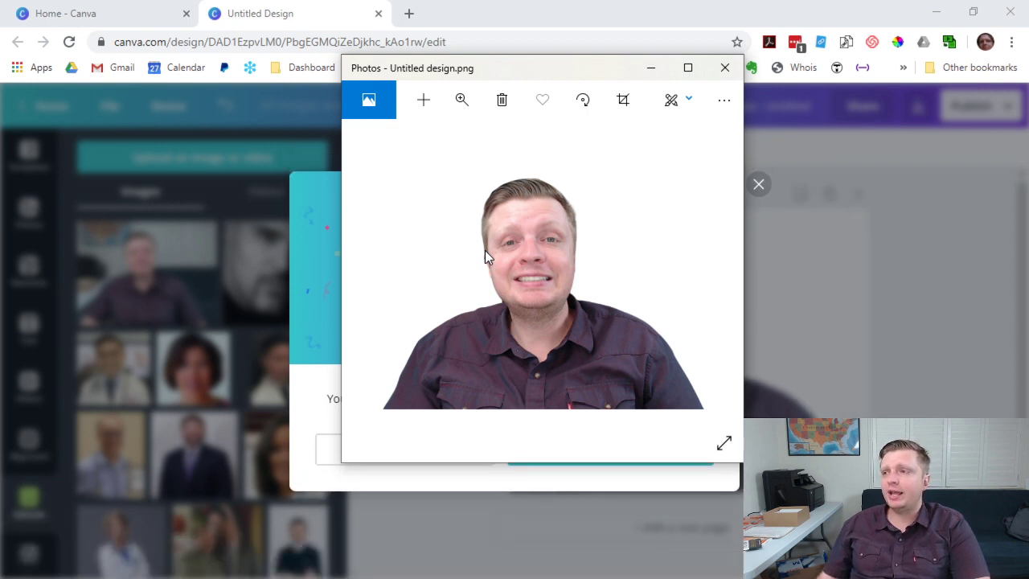
pyautogui.click(408, 13)
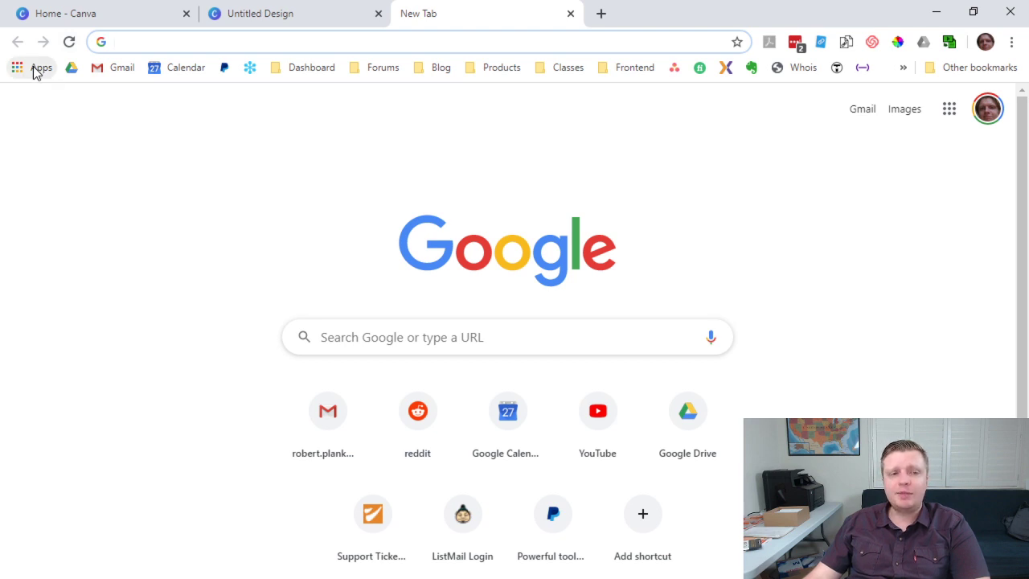
# - Launch the Camera app from Chrome's Apps page, then close it to return to Canva
pyautogui.rightClick(33, 66)
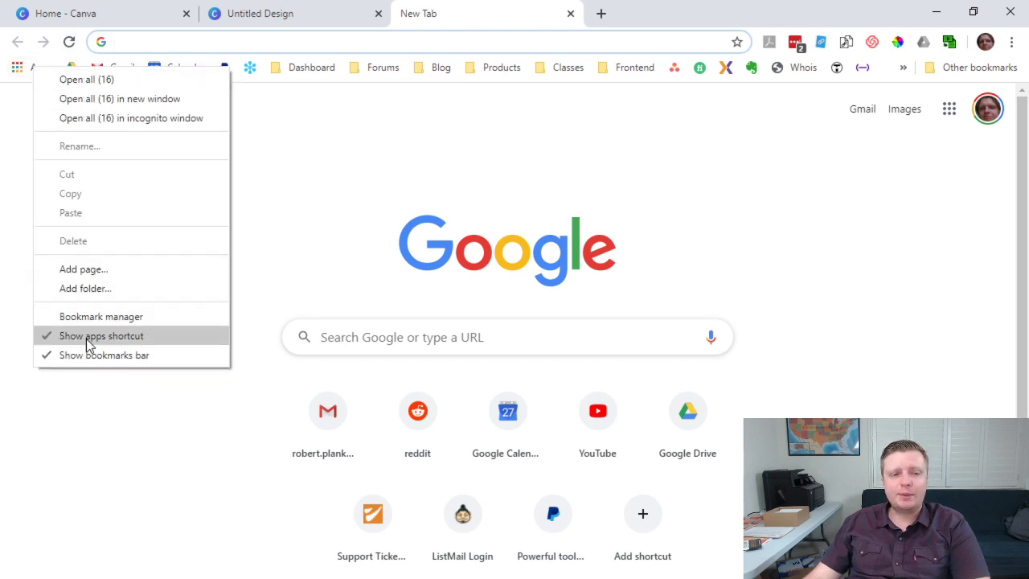
pyautogui.click(345, 193)
pyautogui.click(39, 71)
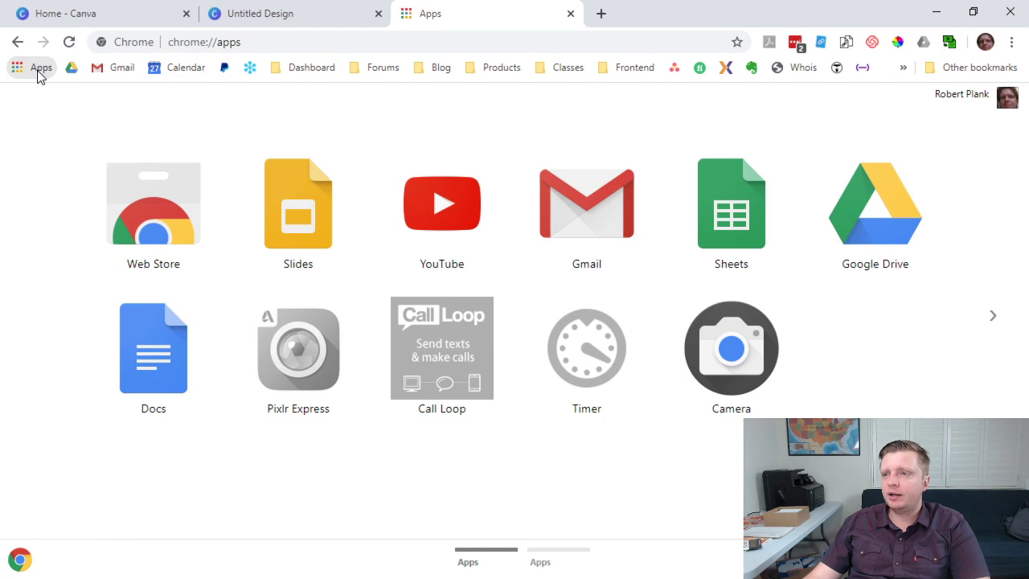
pyautogui.click(690, 357)
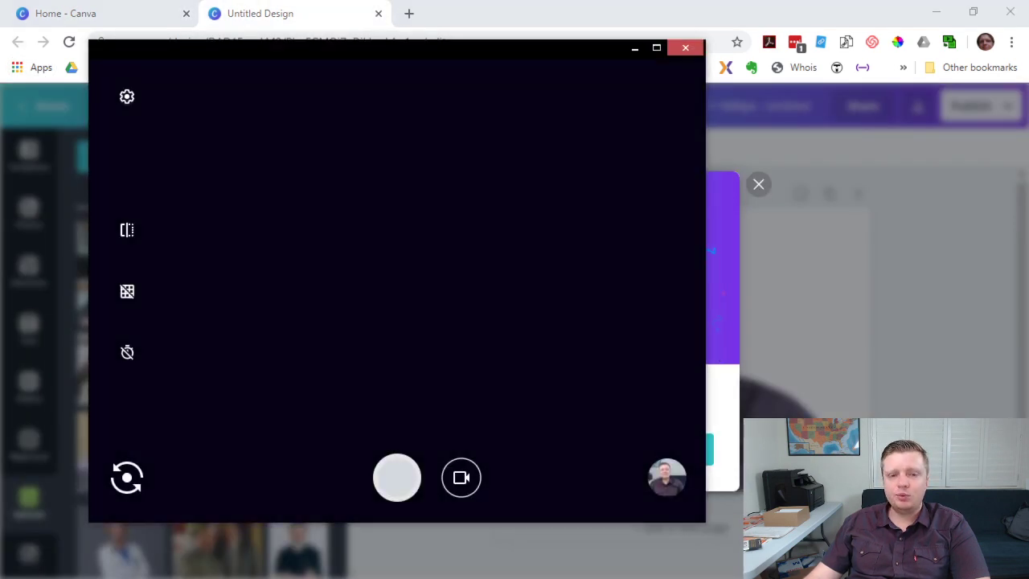
pyautogui.click(685, 47)
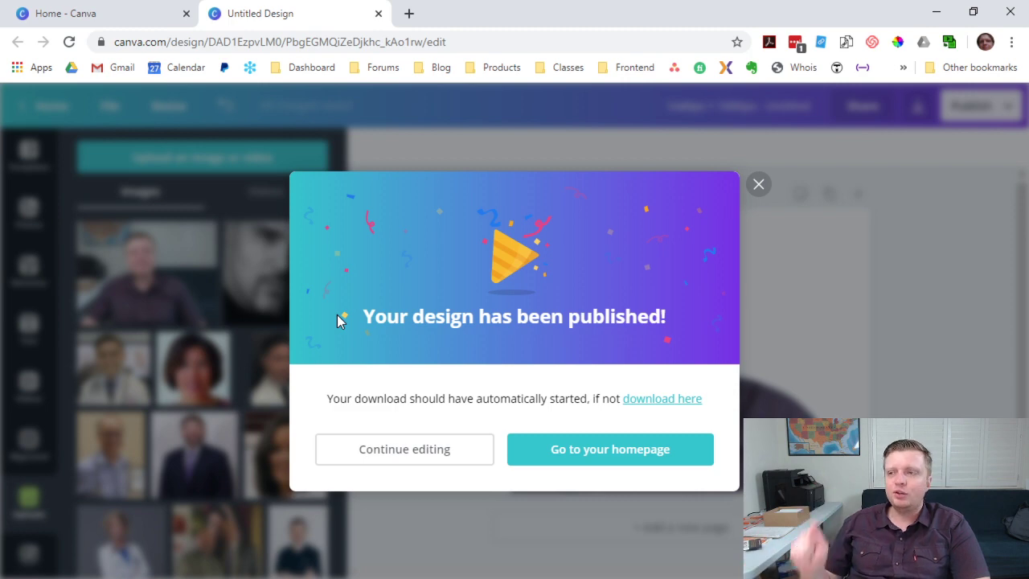
# - Dismiss the publish confirmation with Continue editing, glance at the photo's Effects, then deselect
pyautogui.click(405, 454)
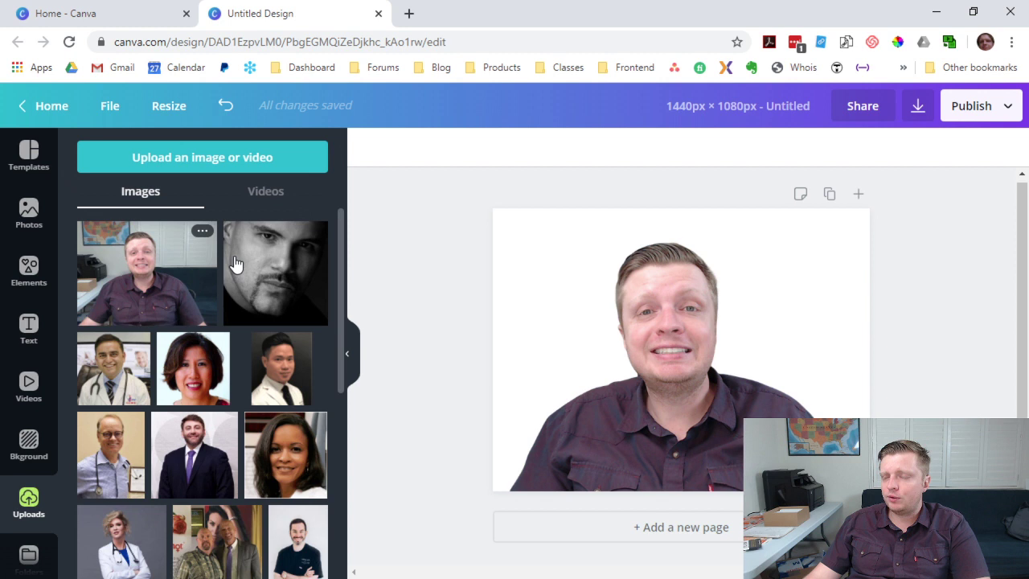
pyautogui.click(685, 297)
pyautogui.click(414, 150)
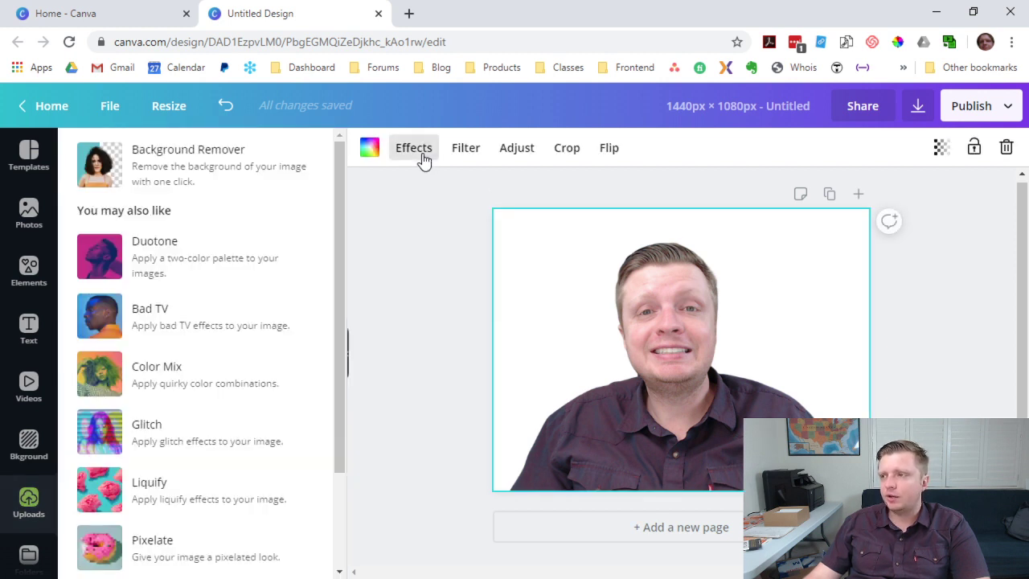
pyautogui.click(438, 282)
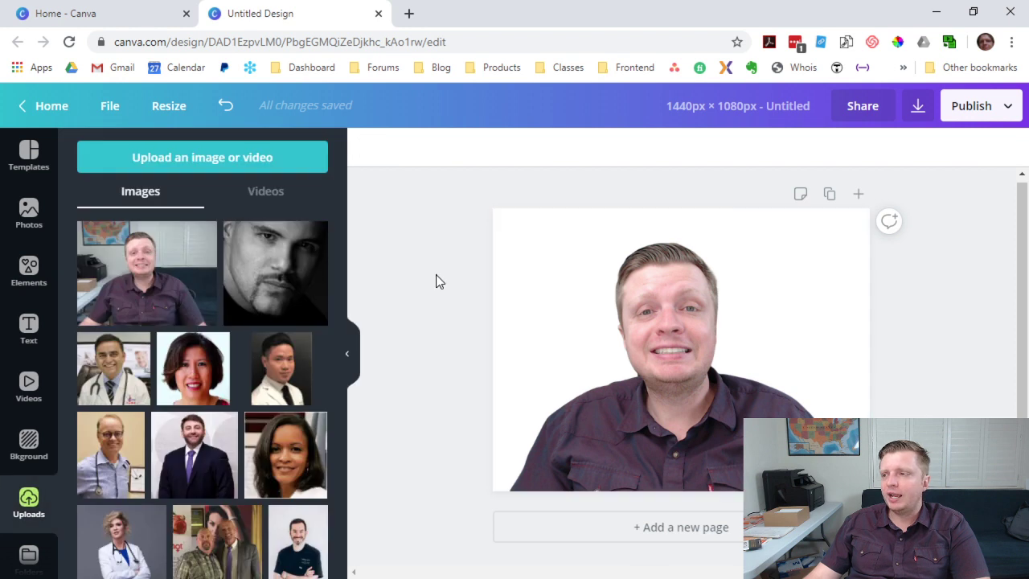